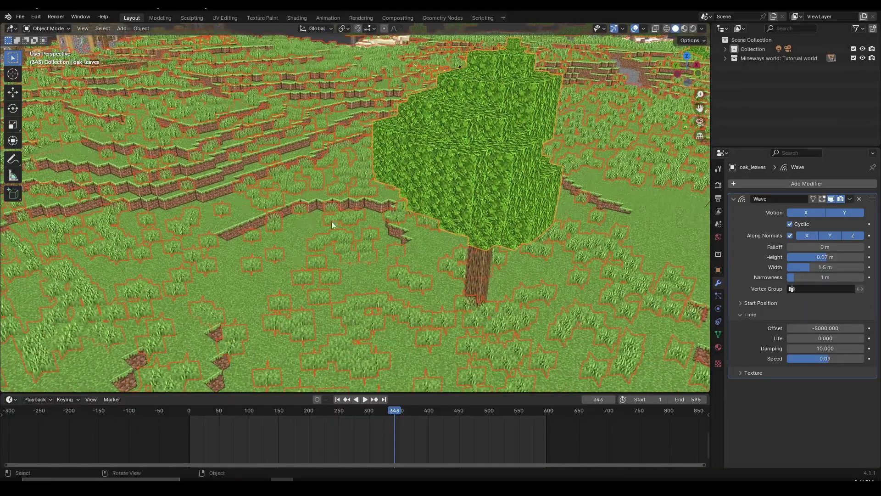
- Play the finished animation and fly through the Minecraft landscape to examine the motion of the leaves, grass and flowers
middle_click_drag(426, 201, 327, 173)
scroll(425, 233, "up", 3)
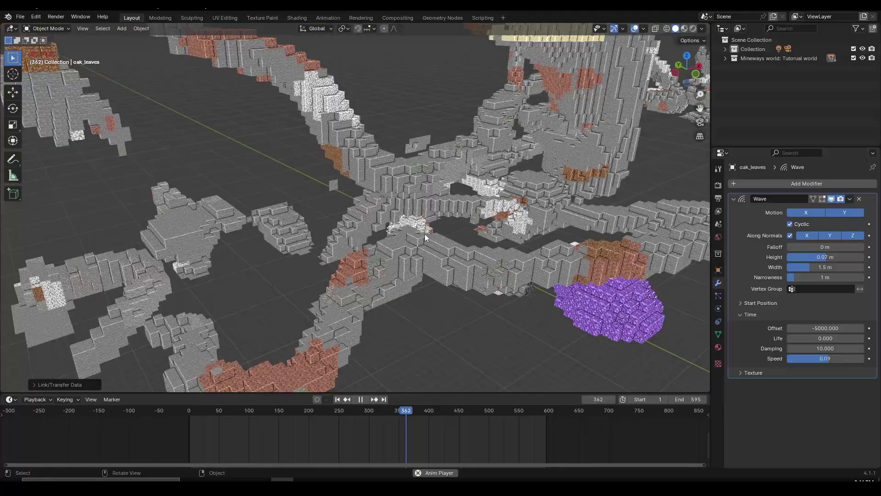
scroll(425, 233, "down", 2)
key("shift+grave")
key("s")
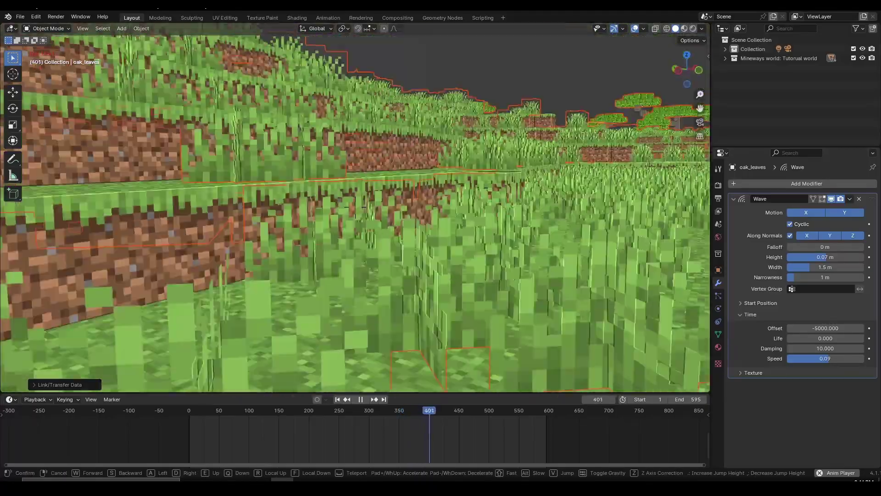
left_click(408, 230)
key("shift+grave")
key("w")
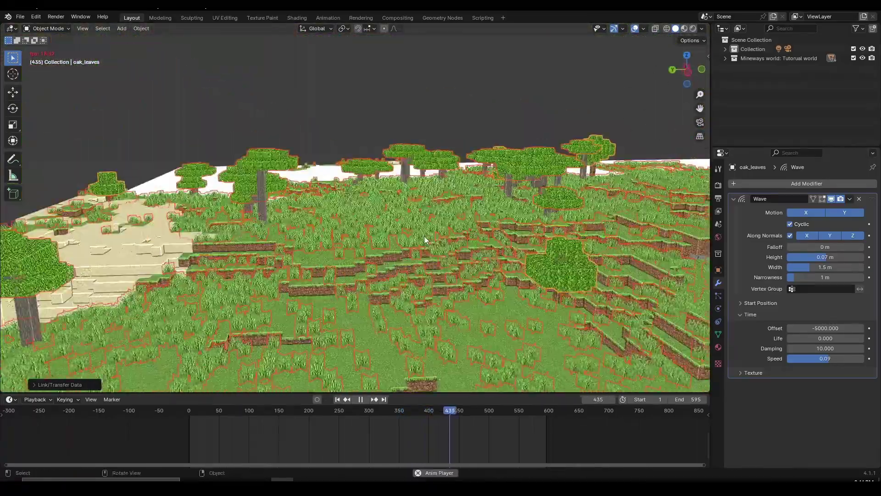
key("s")
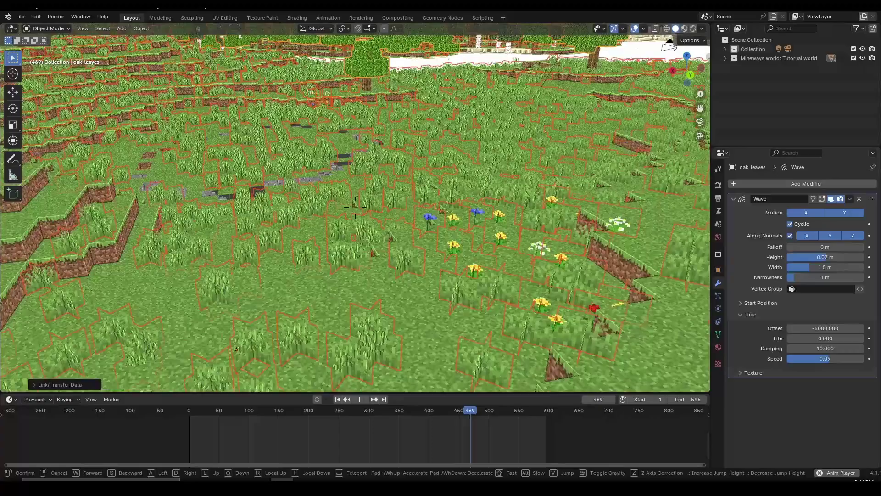
left_click(436, 262)
left_click(437, 263)
scroll(437, 262, "up", 6)
scroll(436, 263, "down", 5)
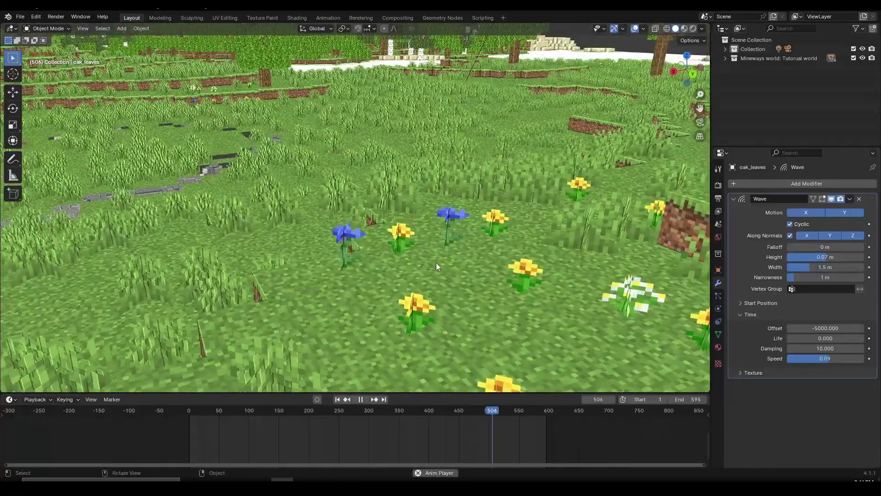
key("shift+grave")
key("s")
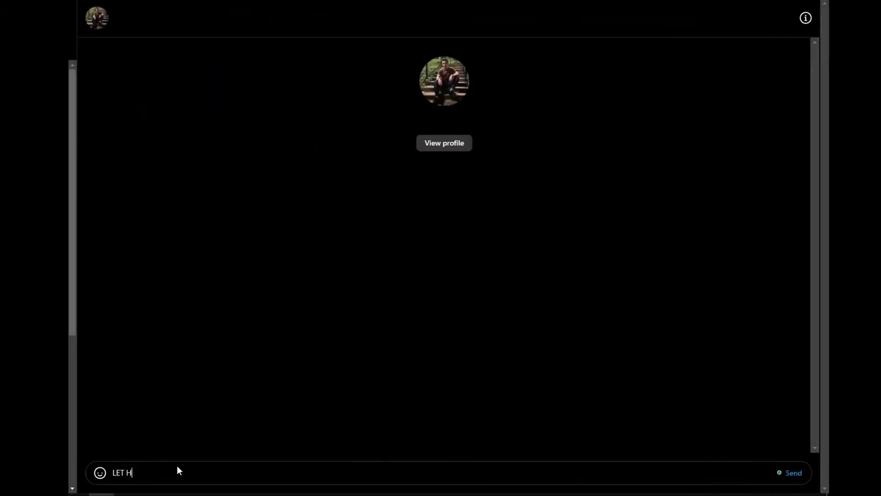
- Switch to the Instagram chat and enter the message "LET HIM COOK"
type("IM CO")
type("OK")
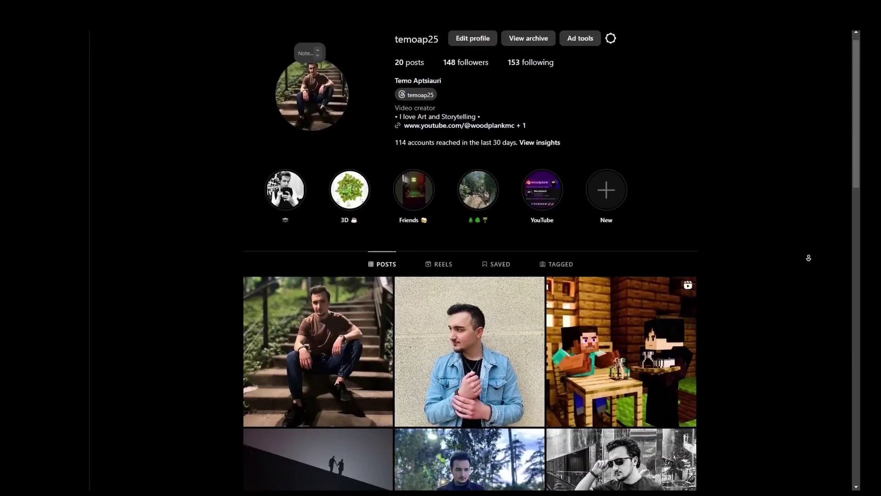
- Browse the Instagram profile, the Discord share-your-work channel and the Blender file posts on the Patreon page
scroll(808, 258, "down", 2)
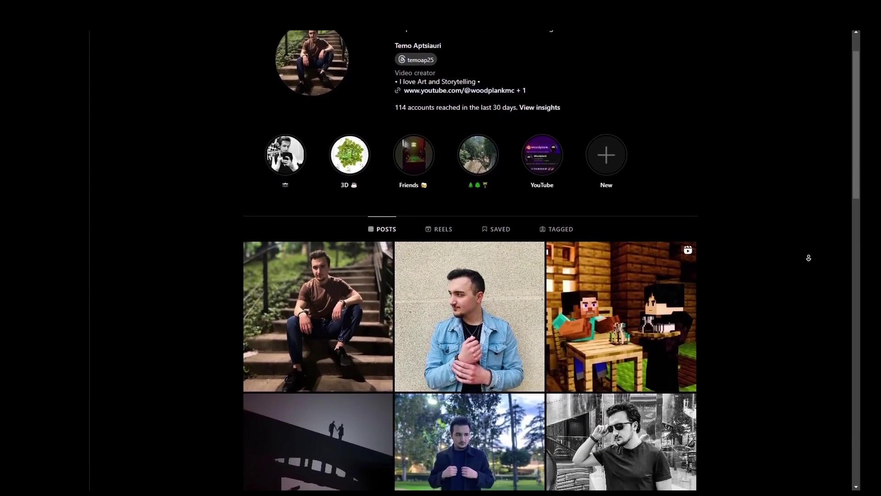
scroll(808, 258, "down", 1)
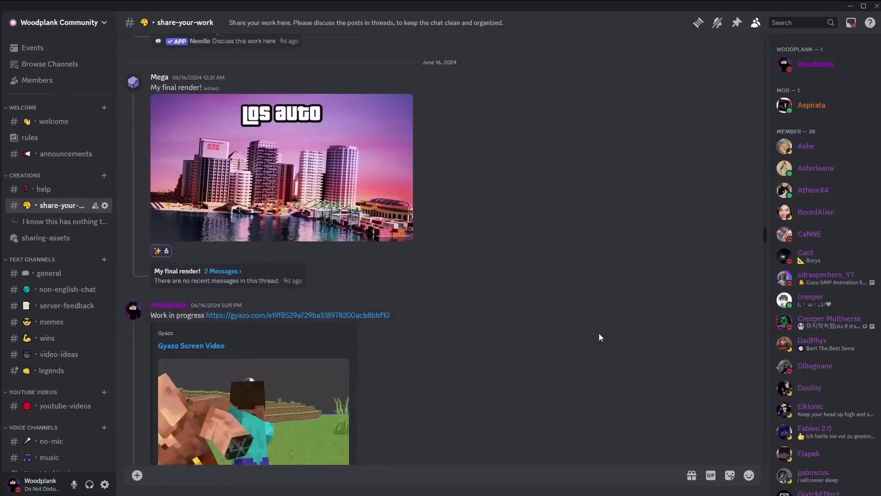
scroll(598, 337, "down", 3)
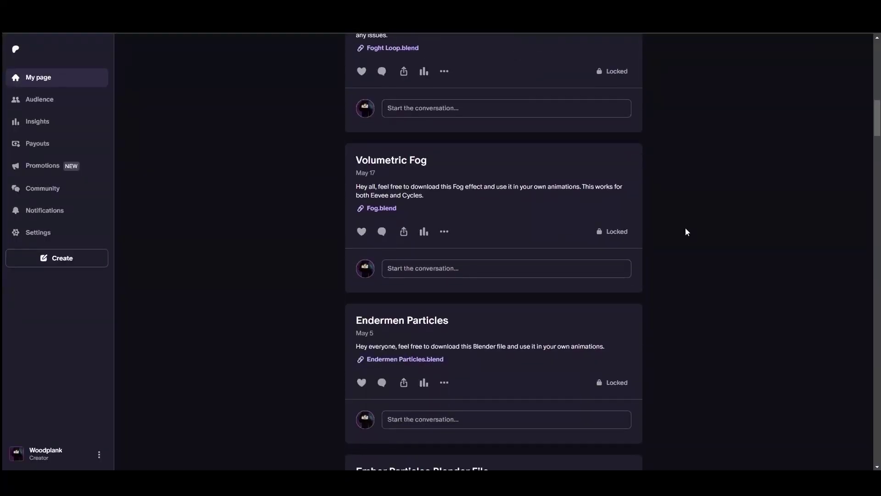
scroll(685, 229, "down", 15)
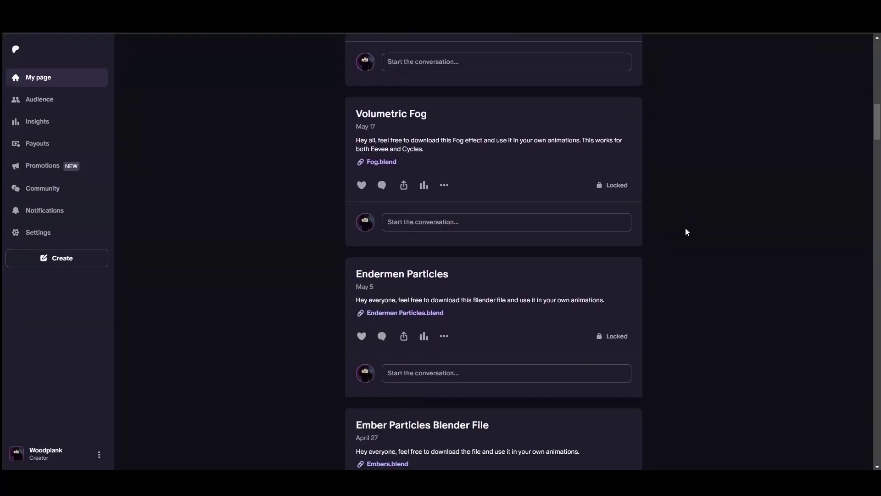
scroll(554, 224, "down", 1)
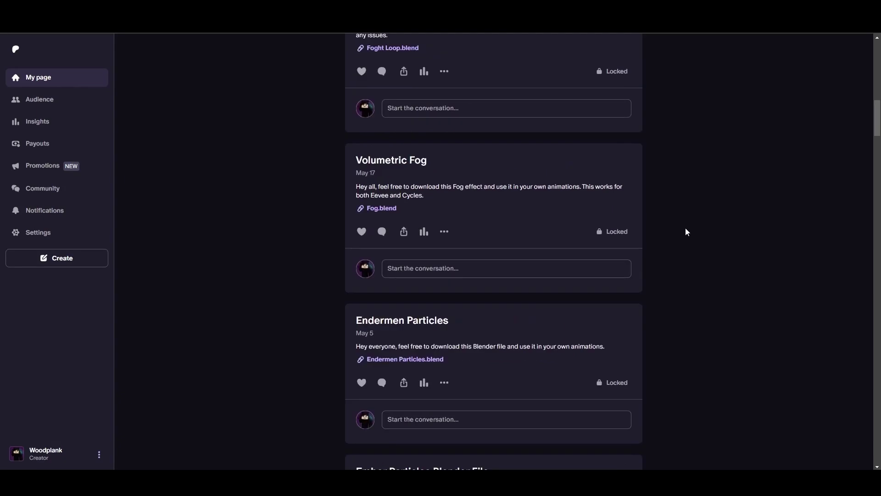
scroll(686, 231, "down", 2)
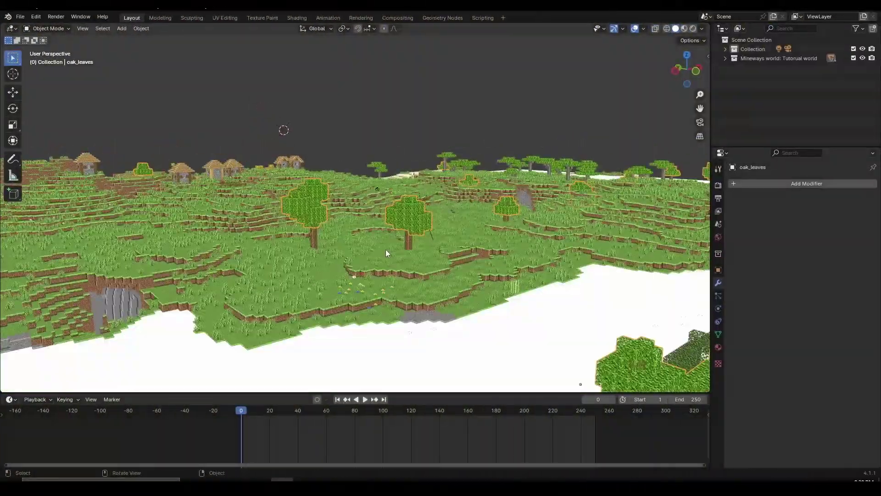
- Switch to Blender, select the oak_leaves object and add a Wave modifier to it
middle_click_drag(385, 249, 541, 281)
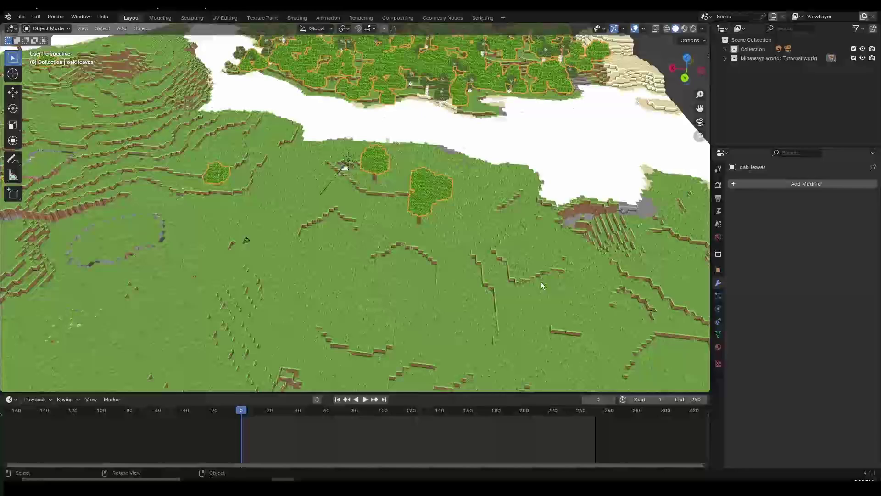
middle_click_drag(486, 227, 417, 214)
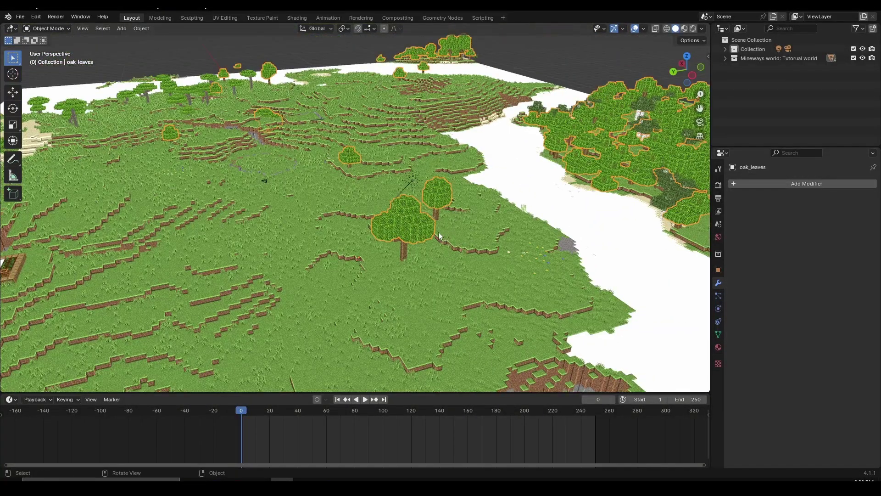
middle_click_drag(438, 232, 389, 225)
key("alt+a")
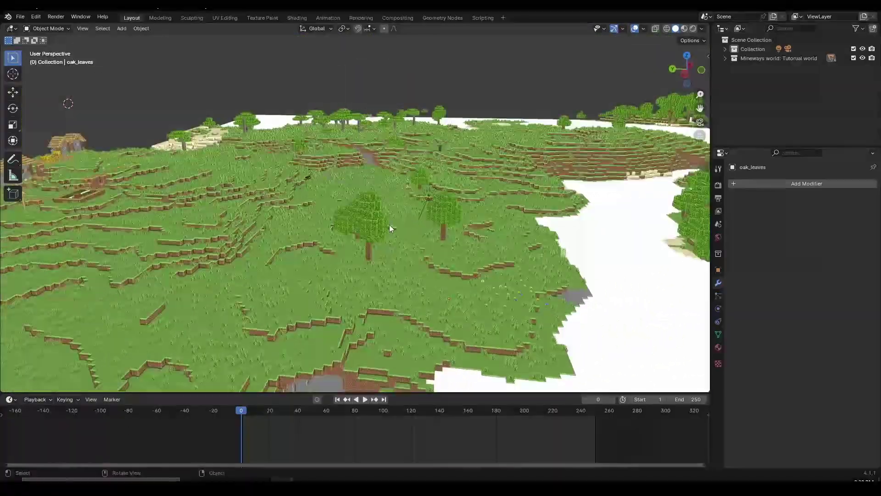
scroll(389, 226, "down", 3)
middle_click_drag(444, 199, 455, 237)
scroll(472, 201, "up", 4)
scroll(459, 212, "up", 3)
left_click(719, 185)
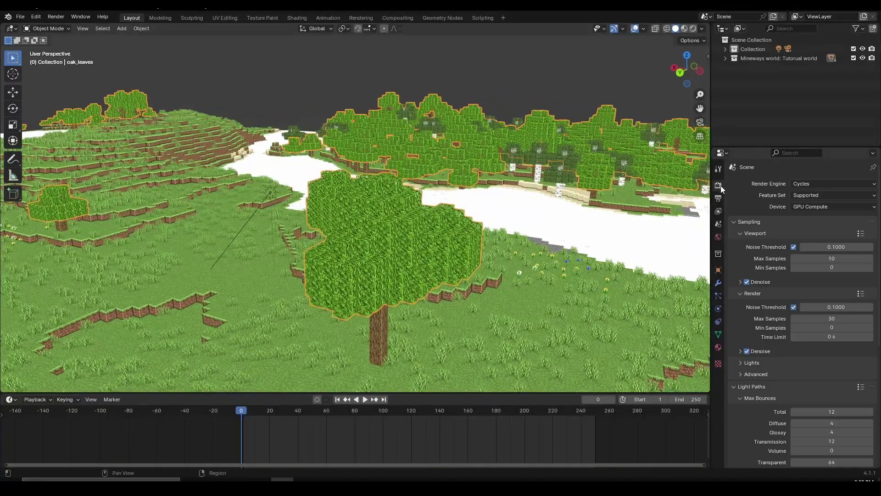
left_click(718, 282)
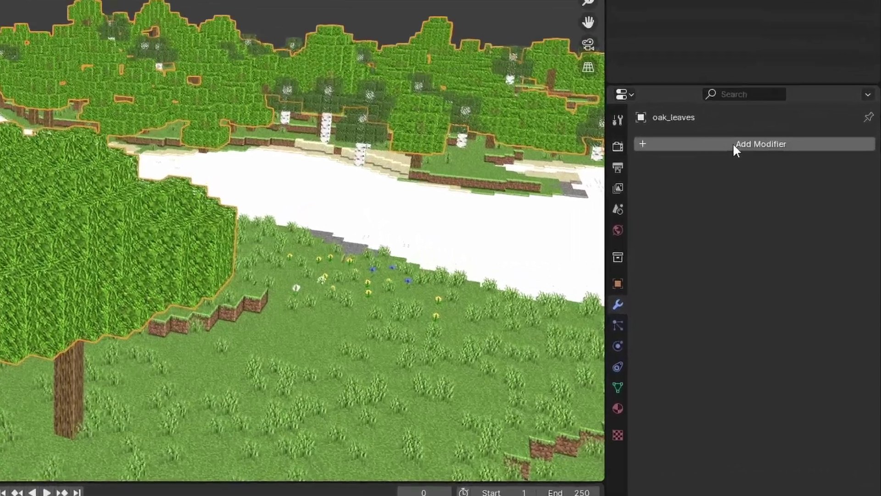
left_click(790, 184)
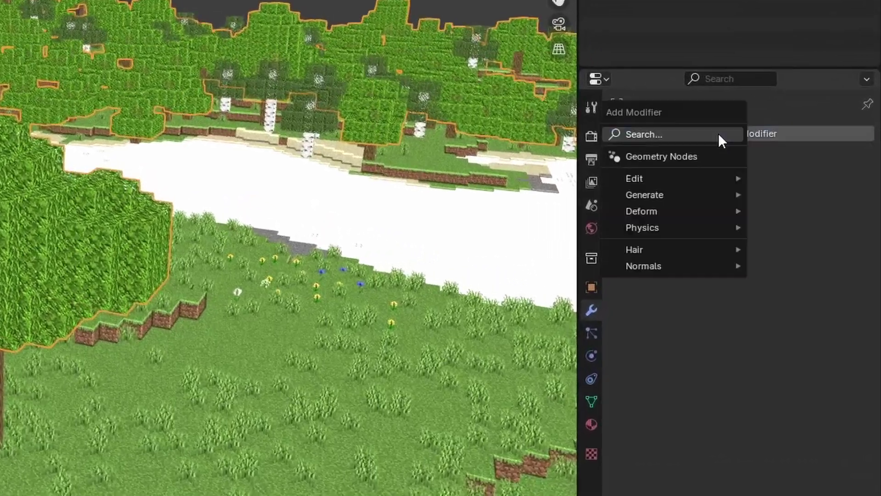
left_click(634, 136)
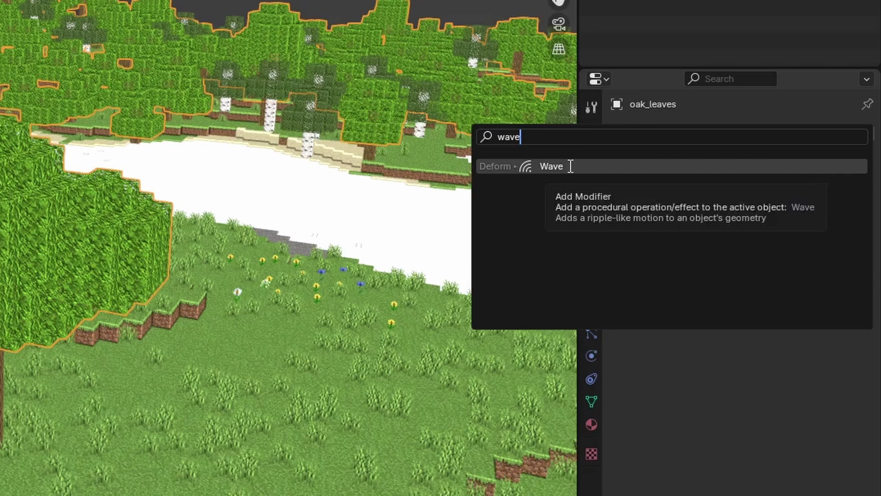
left_click(554, 166)
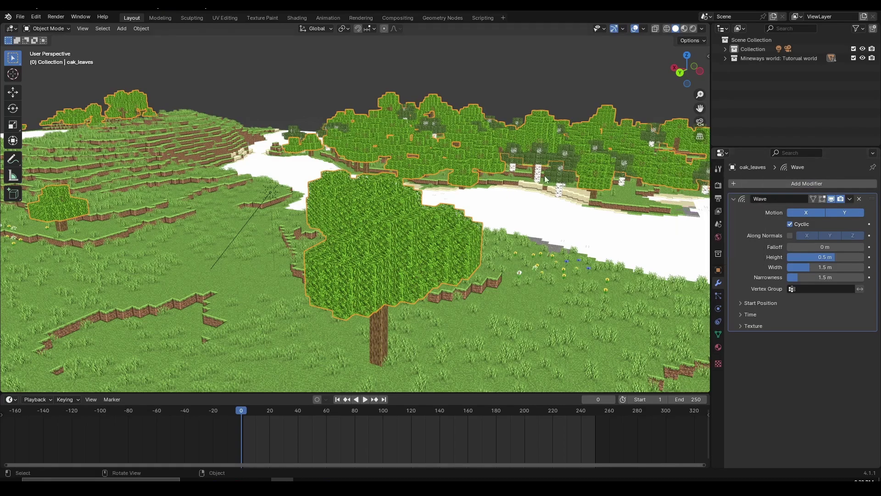
- Play the animation and extend the timeline's end frame to 595
middle_click_drag(530, 237, 481, 246, "shift")
scroll(509, 242, "down", 2)
scroll(345, 223, "up", 2)
scroll(505, 241, "down", 6)
scroll(505, 249, "down", 3)
scroll(481, 249, "up", 3)
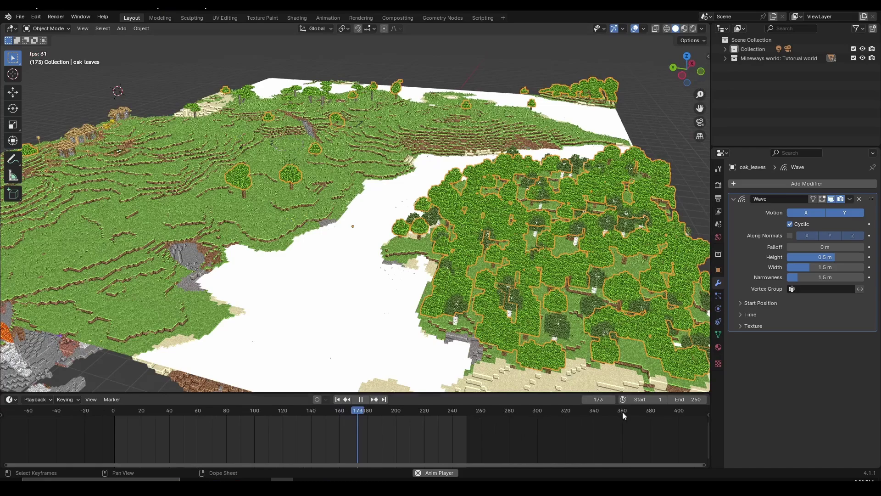
key("space")
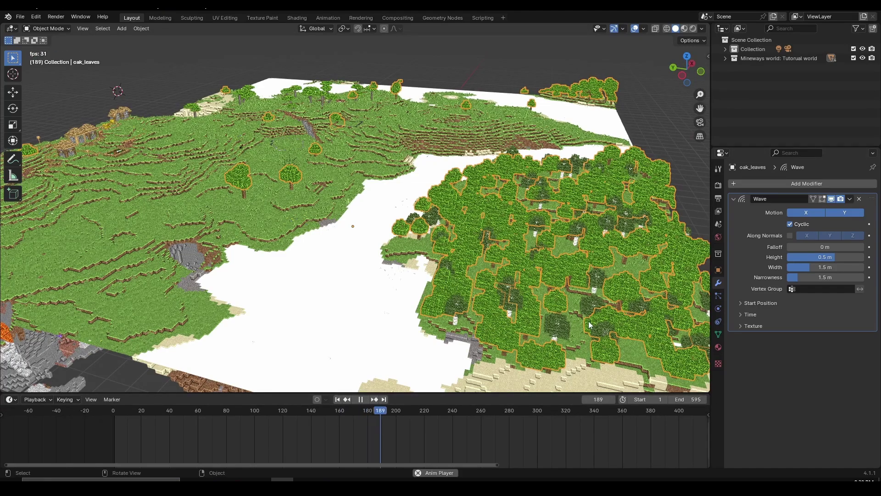
- Watch from several angles how the wave spreads through the forest's oak leaves during playback, and stop the animation
middle_click_drag(589, 325, 389, 237, "shift")
scroll(482, 321, "up", 1)
scroll(459, 316, "up", 2)
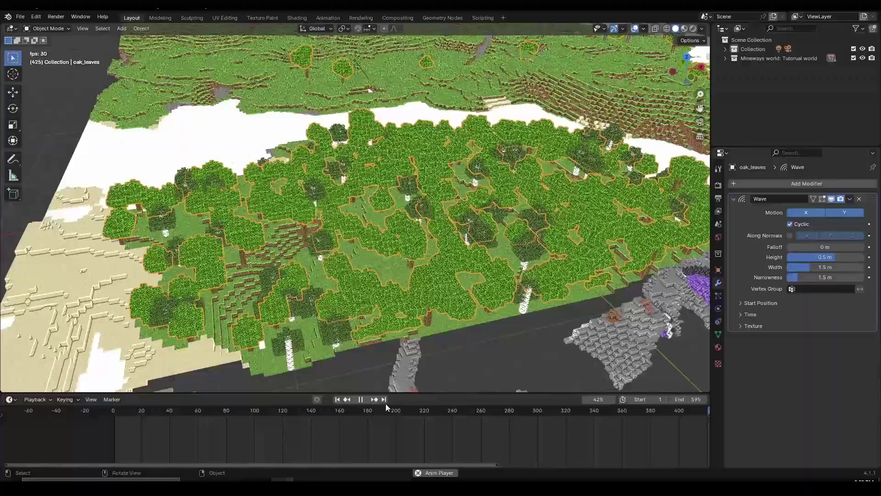
scroll(376, 412, "down", 4)
middle_click_drag(367, 413, 257, 415)
scroll(581, 211, "down", 2)
middle_click_drag(580, 207, 409, 229)
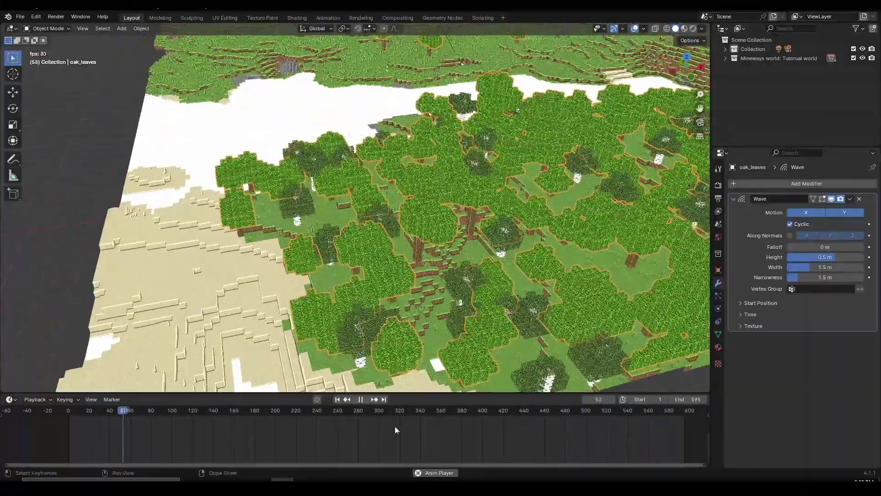
scroll(473, 271, "down", 4)
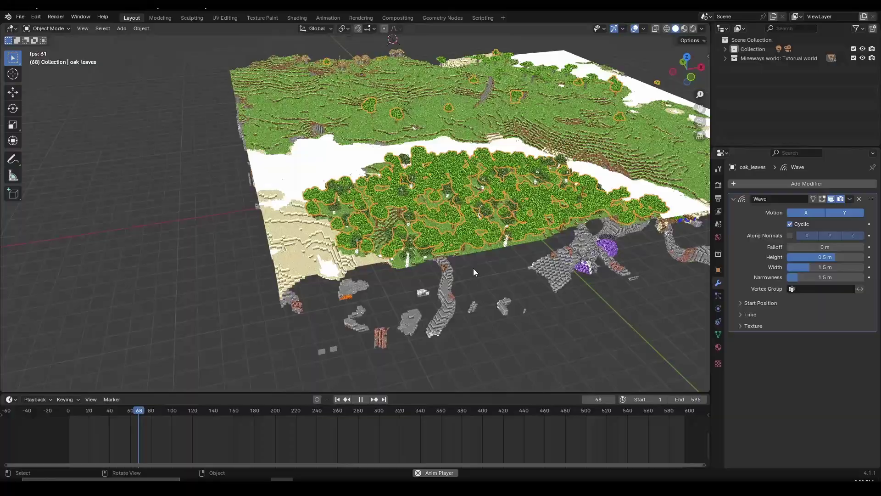
middle_click_drag(472, 271, 452, 271)
scroll(446, 273, "up", 1)
middle_click_drag(441, 239, 417, 260)
scroll(417, 260, "up", 3)
middle_click_drag(560, 291, 334, 290, "shift")
key("space")
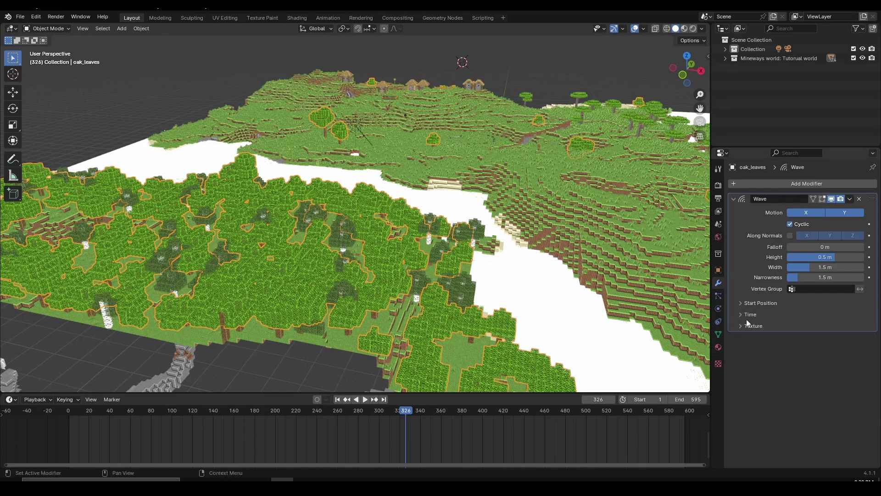
- Preview the delayed wave at different frames and set the Wave modifier's time offset to -5000
middle_click_drag(419, 262, 658, 288)
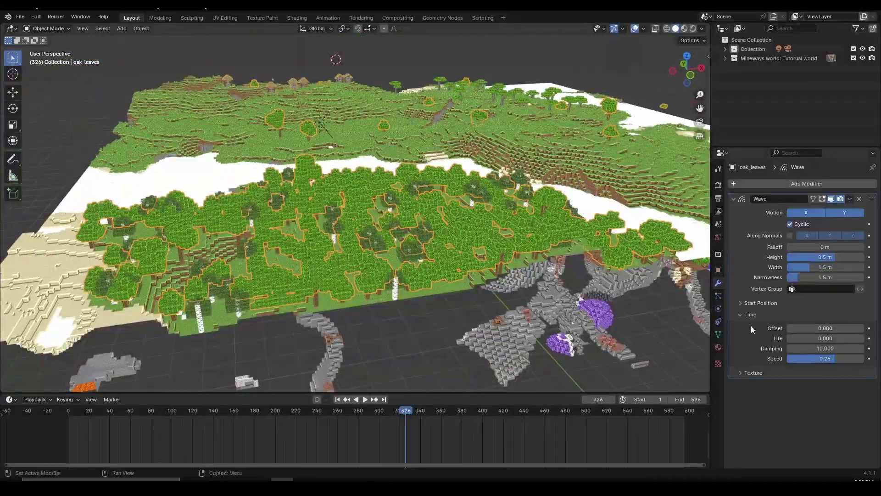
middle_click_drag(550, 296, 433, 281)
key("space")
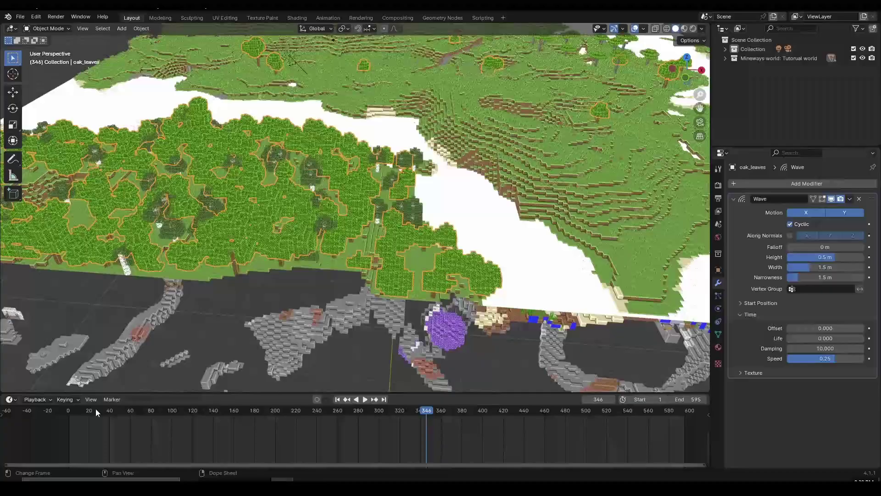
left_click_drag(96, 408, 439, 420)
key("space")
middle_click_drag(365, 320, 381, 288)
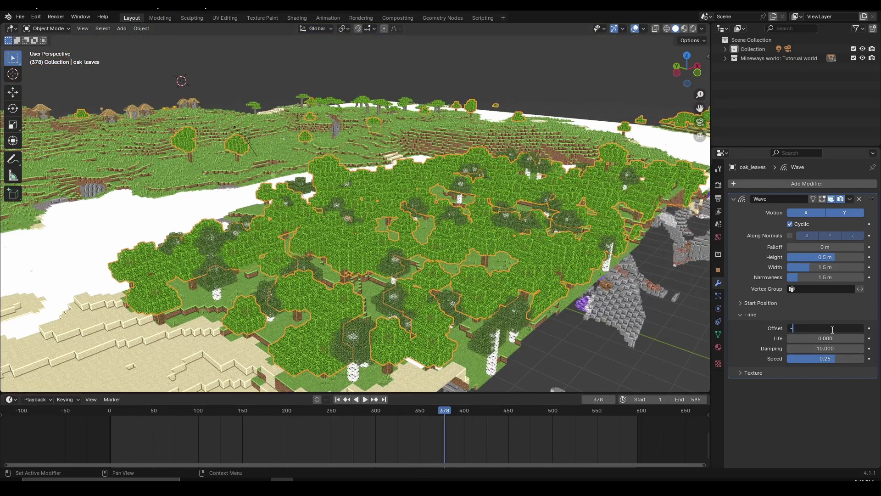
key("Return")
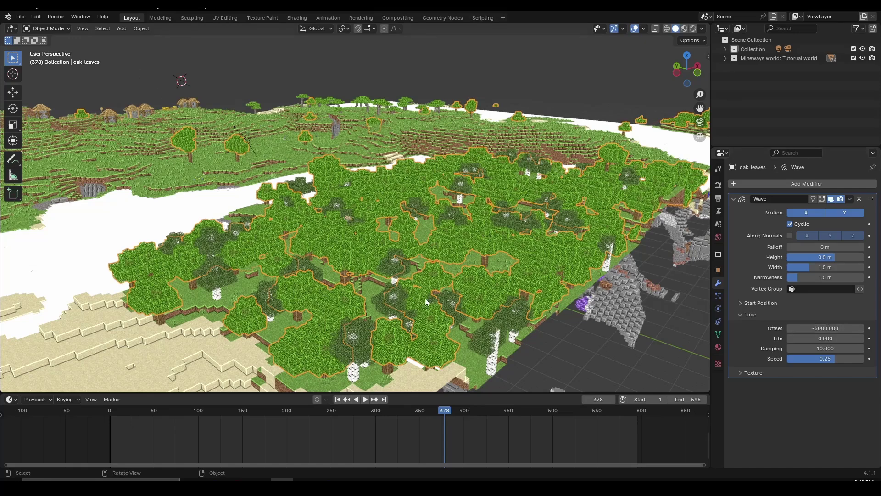
- Replay the animation from the start of the timeline and examine the leaf motion across the forest and on the individual trees
scroll(277, 443, "down", 5)
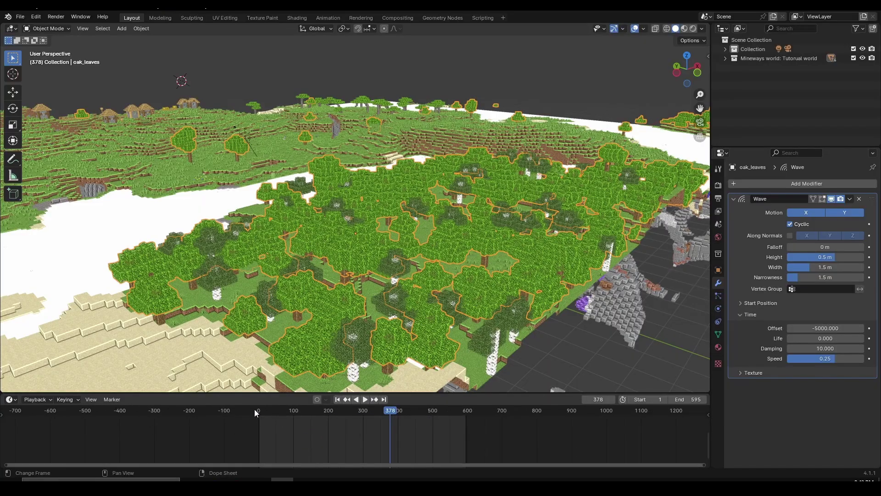
left_click(254, 409)
key("space")
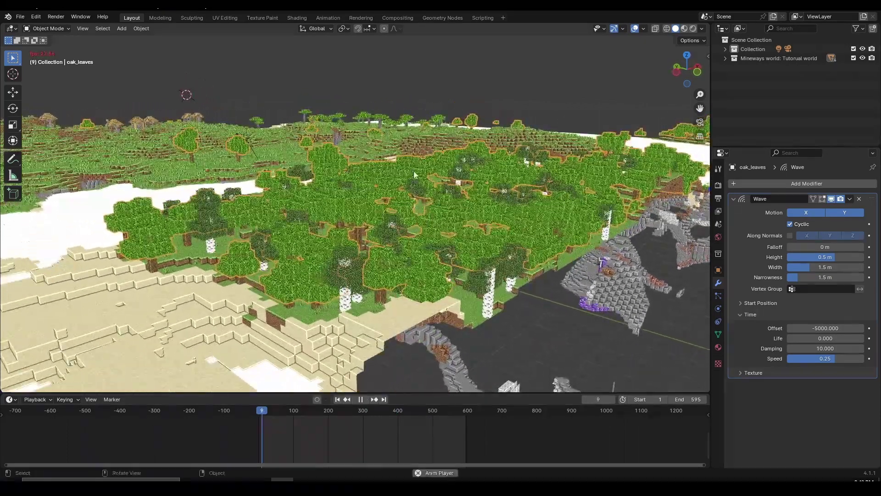
middle_click_drag(414, 175, 404, 243)
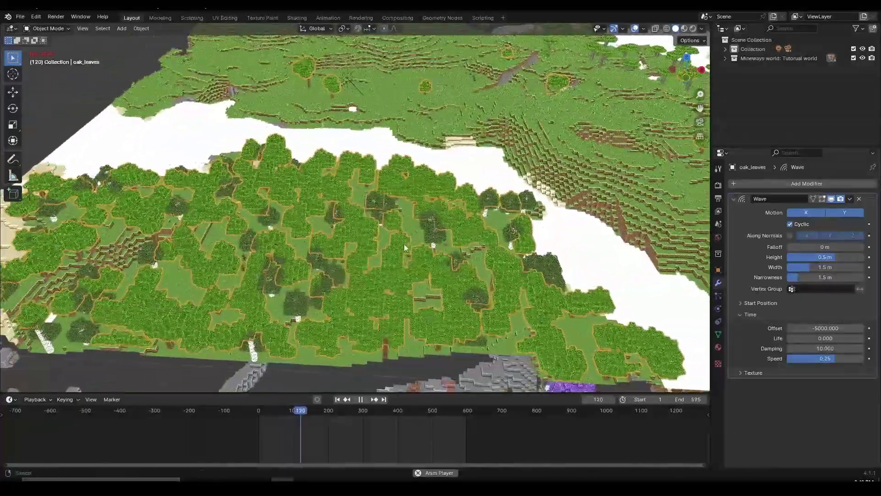
scroll(394, 243, "down", 2)
middle_click_drag(349, 257, 414, 201)
scroll(386, 232, "up", 3)
scroll(413, 201, "up", 2)
scroll(406, 200, "down", 1)
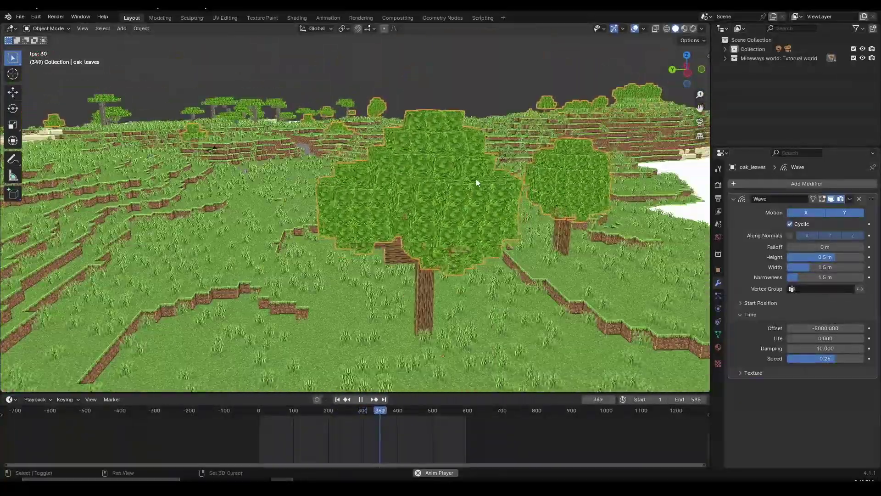
- Examine the wave motion of the nearest oak tree's leaves from close up and farther away during playback
middle_click_drag(476, 183, 451, 187)
scroll(445, 186, "up", 4)
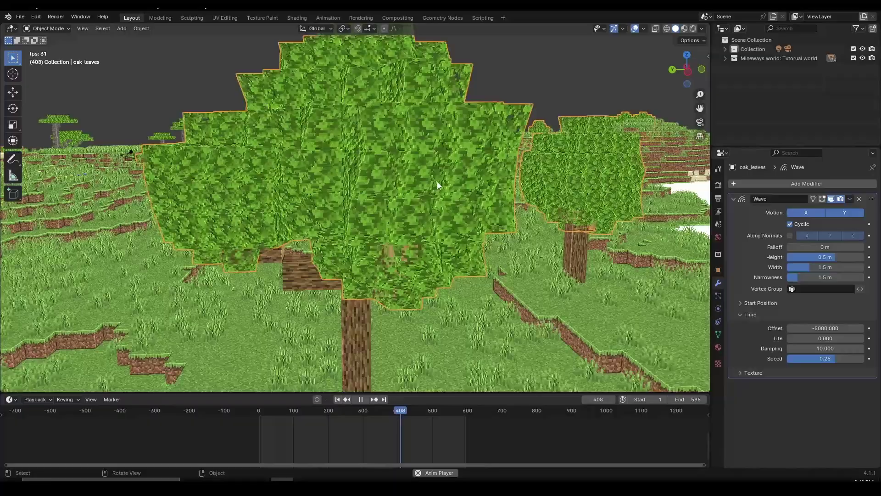
scroll(424, 165, "down", 4)
scroll(419, 166, "up", 4)
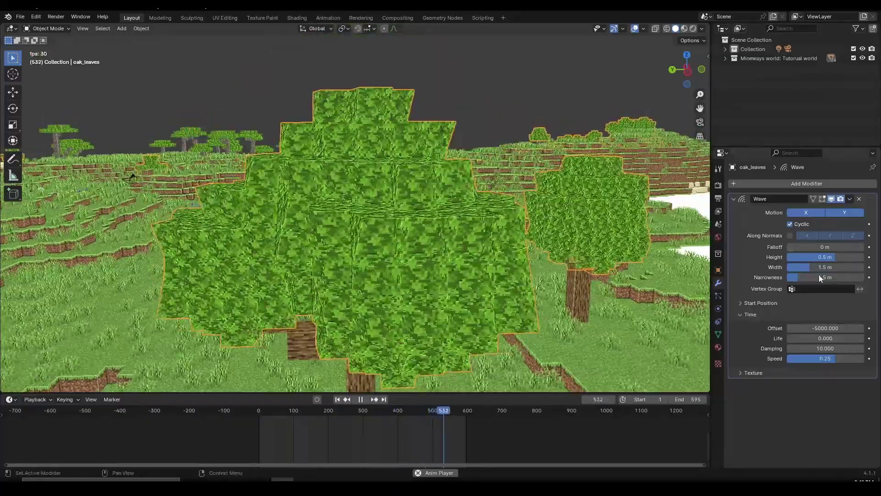
scroll(488, 289, "down", 3)
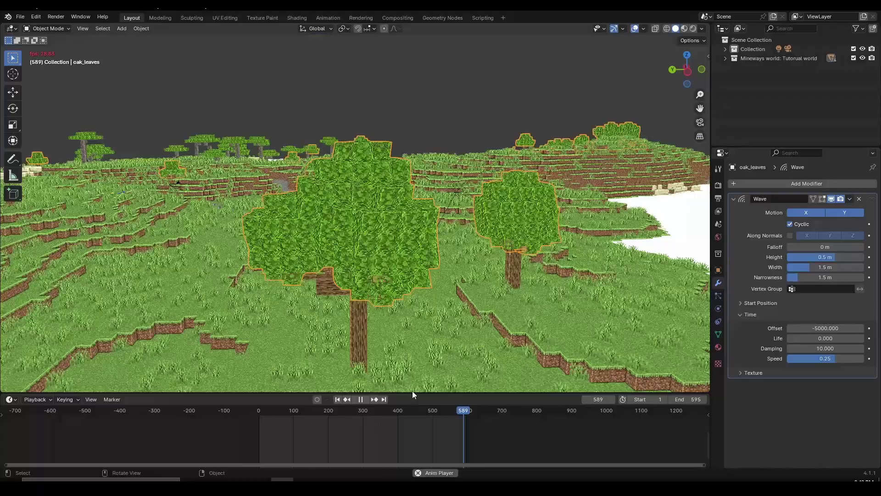
scroll(340, 432, "up", 2)
scroll(392, 272, "up", 4)
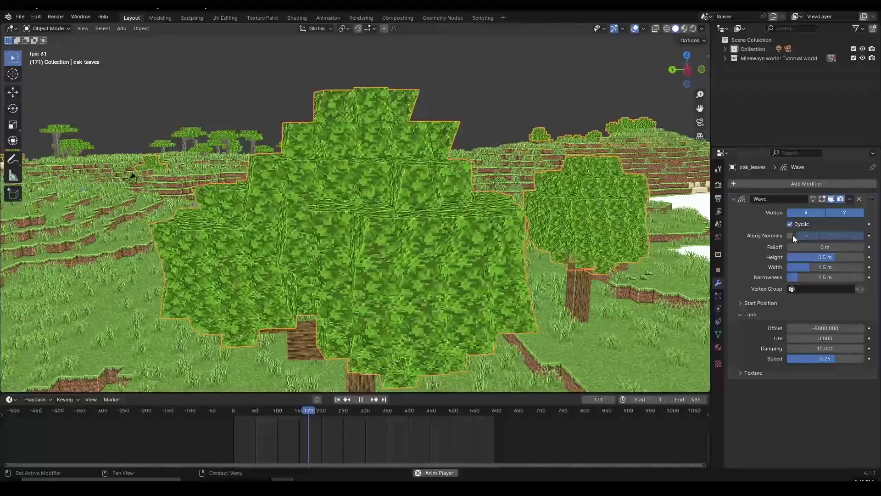
- Compare the oak leaves' motion with the Wave modifier's Along Normals option on and off, viewing the tree from different sides
left_click(791, 235)
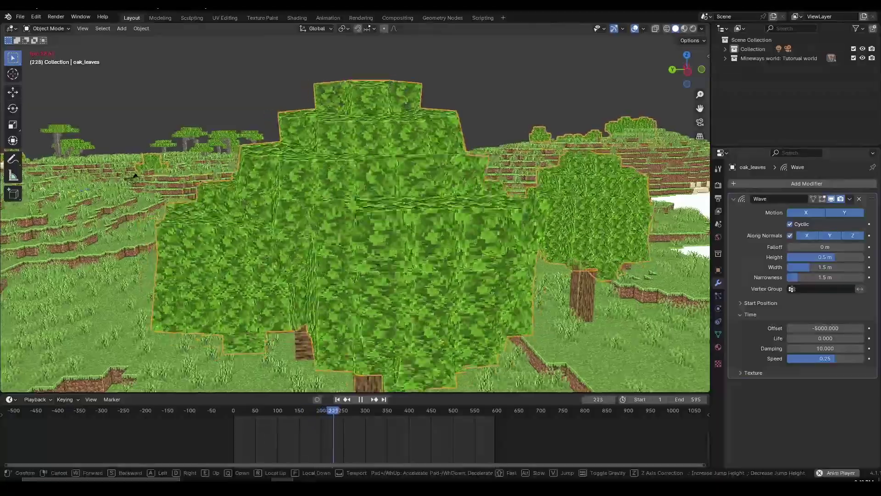
key("a")
left_click(468, 189)
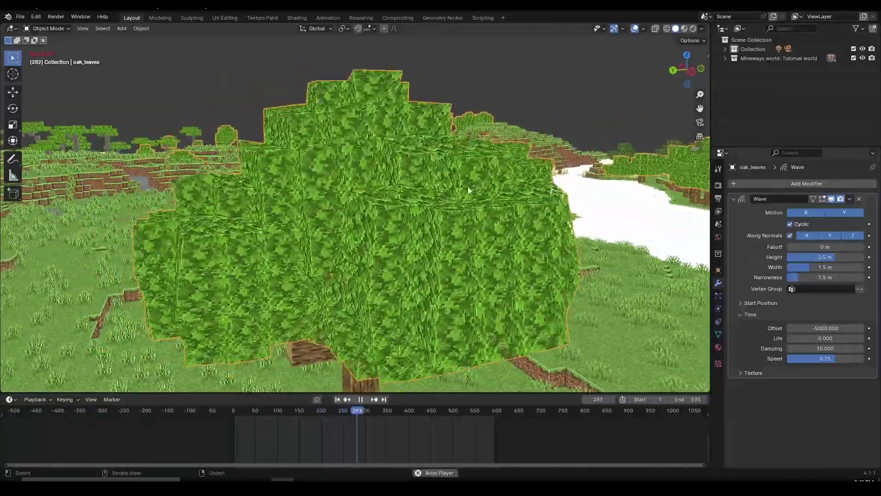
left_click(790, 236)
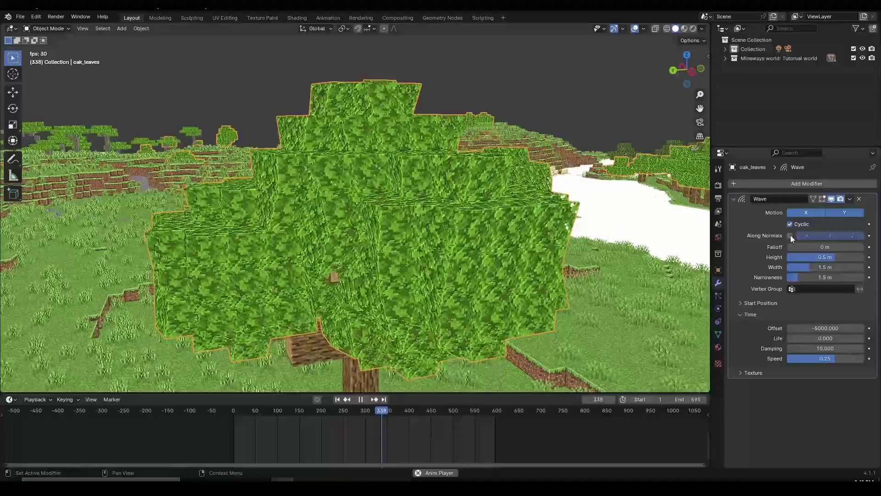
key("shift+grave")
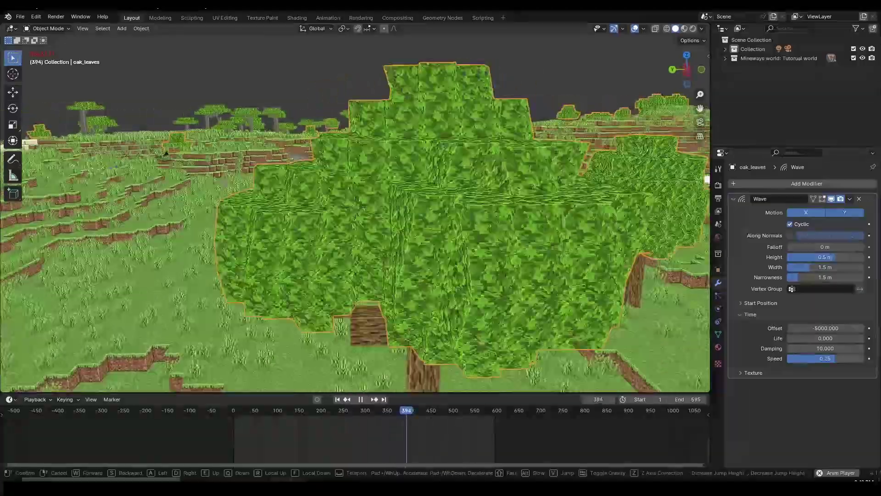
key("s")
key("w")
key("d")
left_click(355, 210)
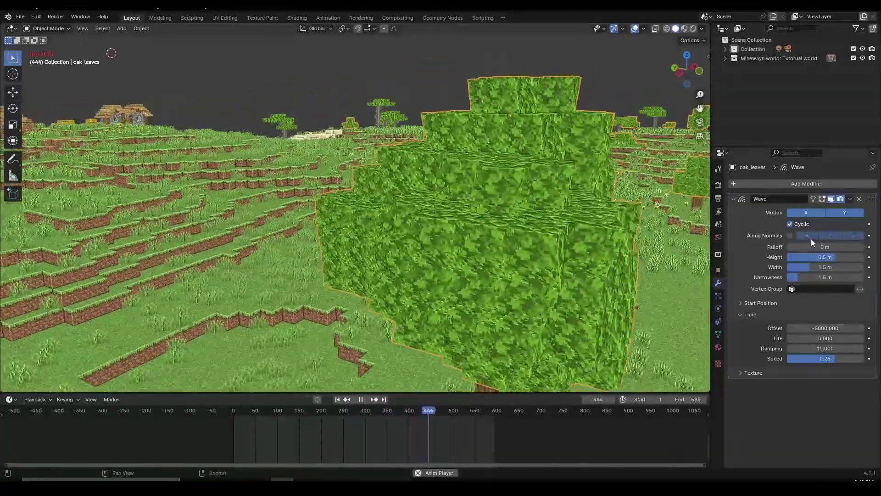
- Enable Along Normals for X, Y and Z on the Wave modifier and view the nearest oak tree's motion up close
left_click(790, 236)
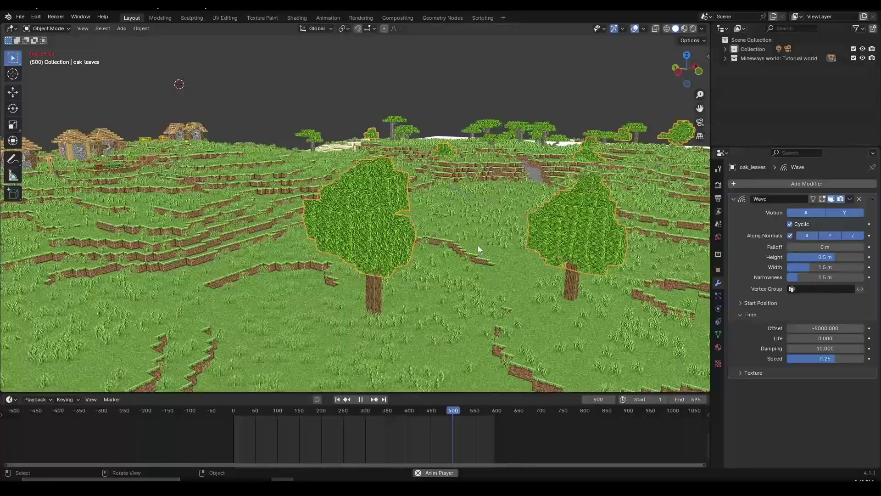
key("shift+grave")
key("w")
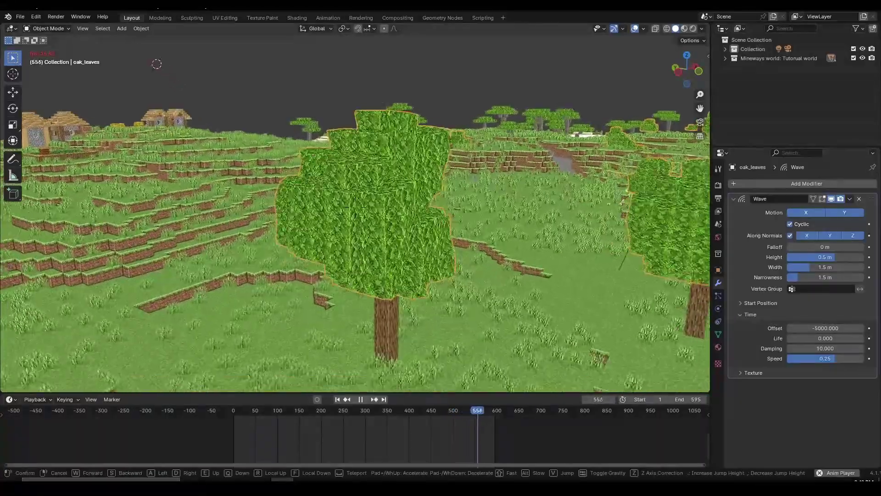
left_click(355, 211)
scroll(426, 423, "up", 2)
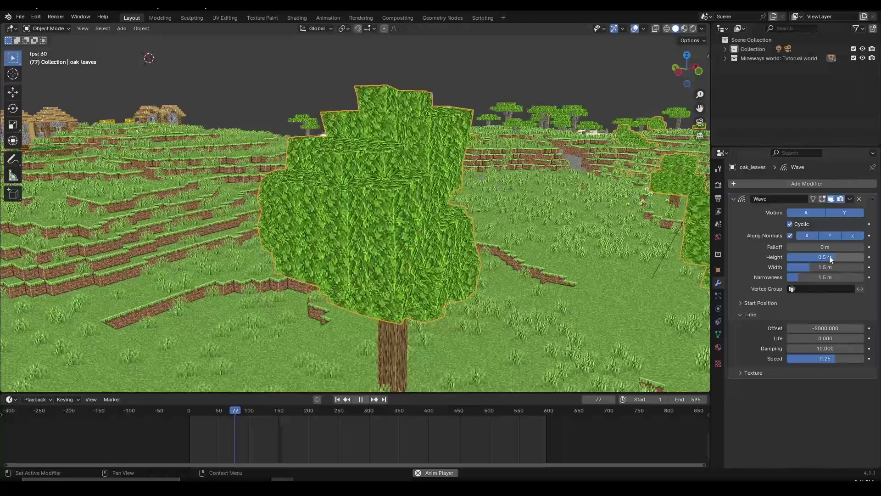
- Stop the playback and set the Wave modifier's height to 0.07 m
key("Escape")
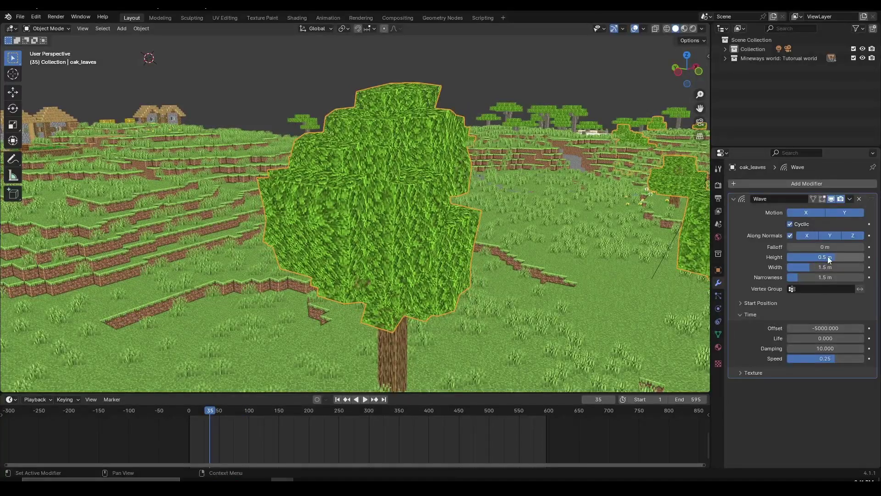
key("space")
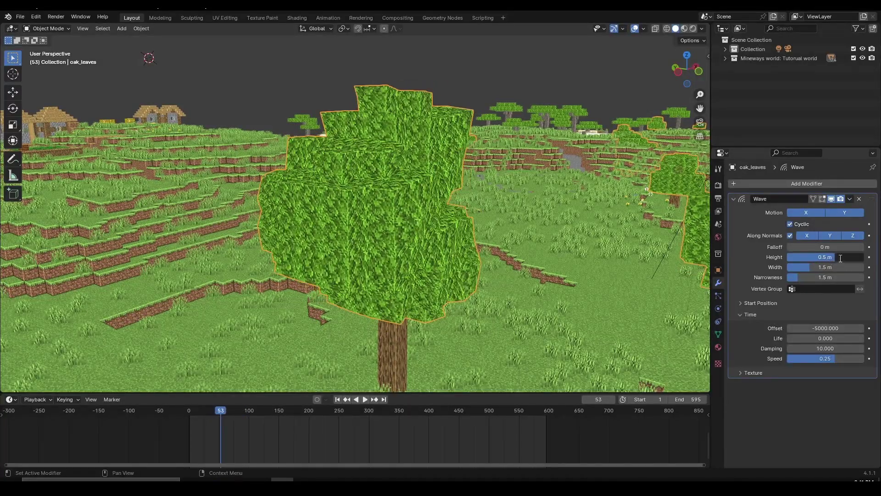
left_click(840, 258)
type(".07")
key("Return")
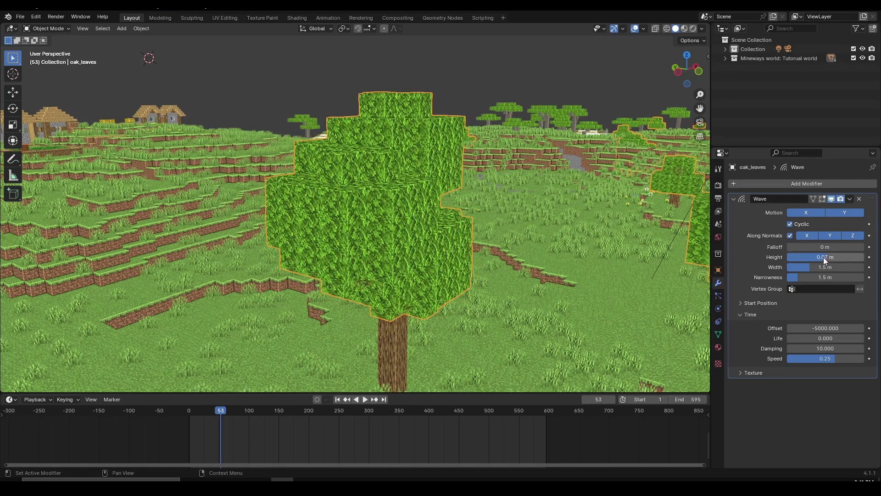
left_click_drag(830, 257, 827, 257)
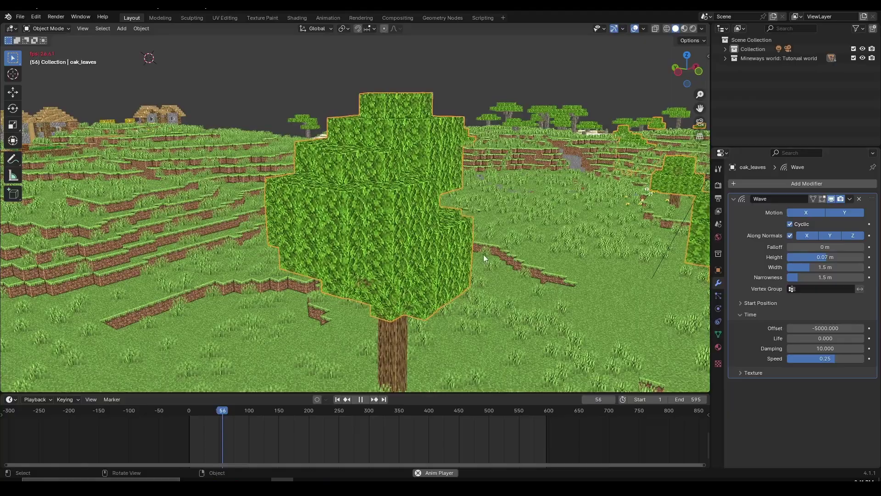
- Move around the oak tree during playback and examine its leaf motion at the reduced wave height
key("shift+grave")
key("w")
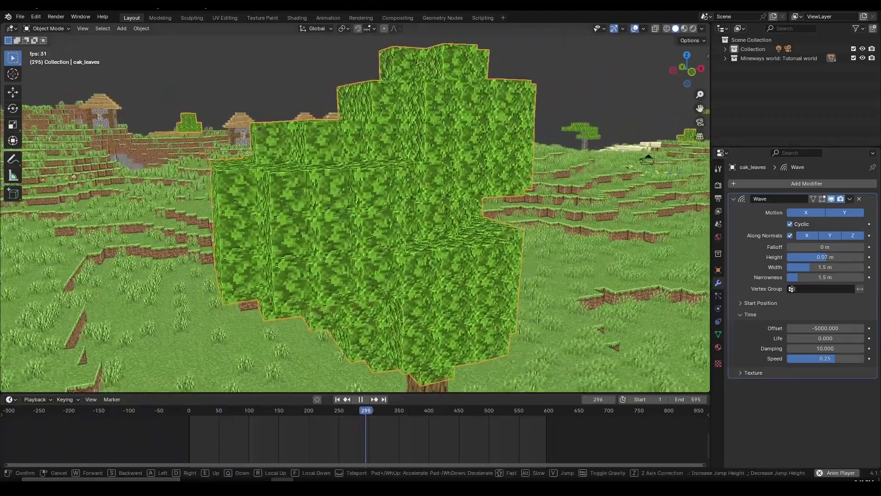
key("w")
key("a")
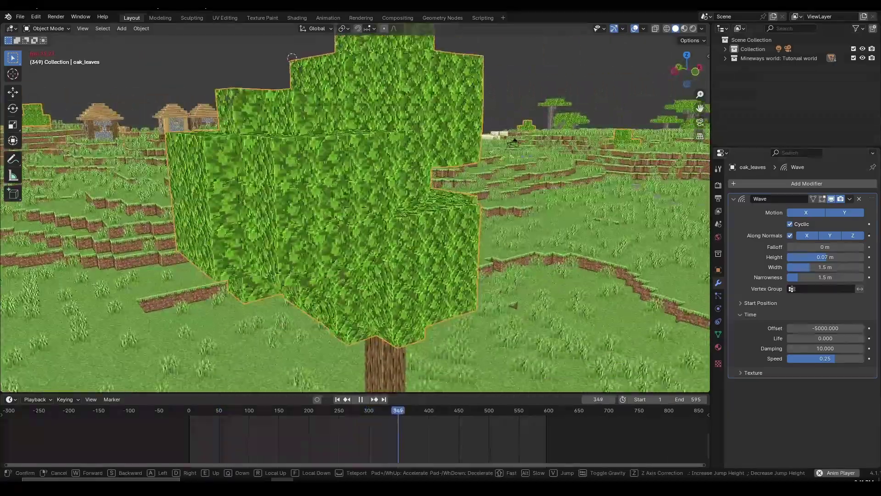
key("Return")
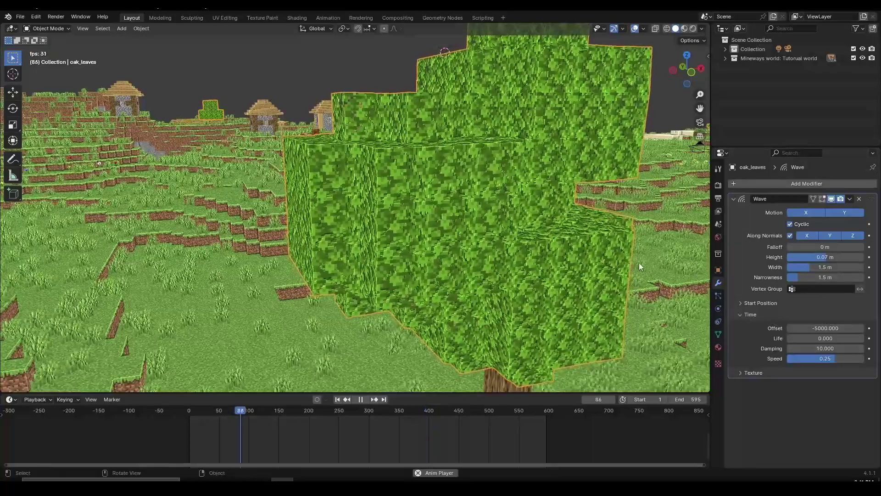
- Set the Wave modifier's narrowness to 1 m
left_click(853, 278)
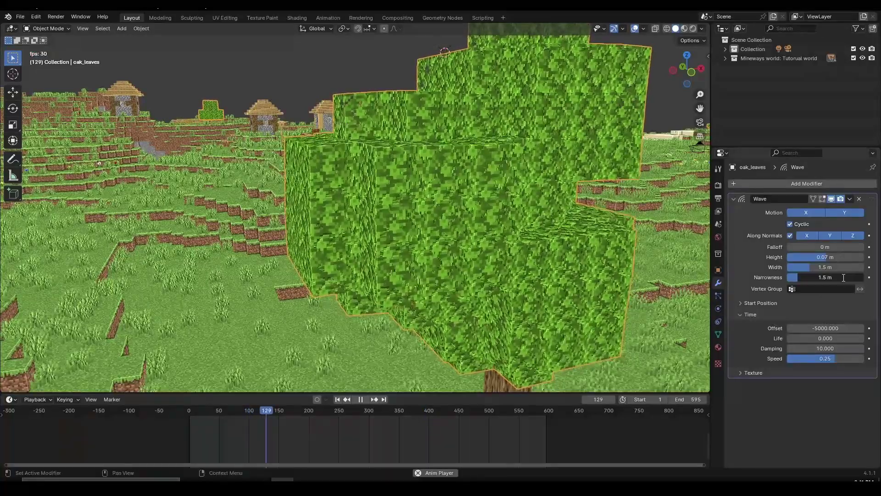
type("1")
key("Return")
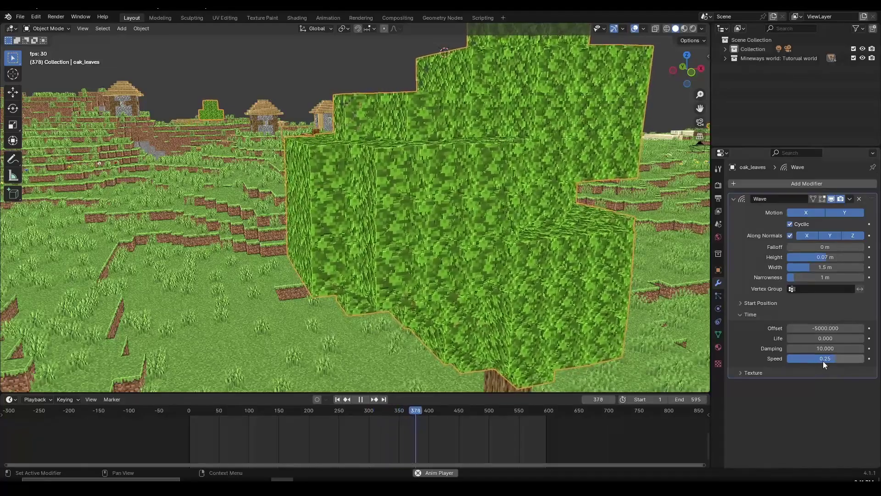
- Try different wave speeds, set the Wave modifier's speed to 0.09, and inspect the leaf motion up close
mouse_move(831, 357)
left_mouse_down()
mouse_move(847, 357)
mouse_move(769, 358)
mouse_move(840, 358)
mouse_move(816, 358)
left_mouse_up()
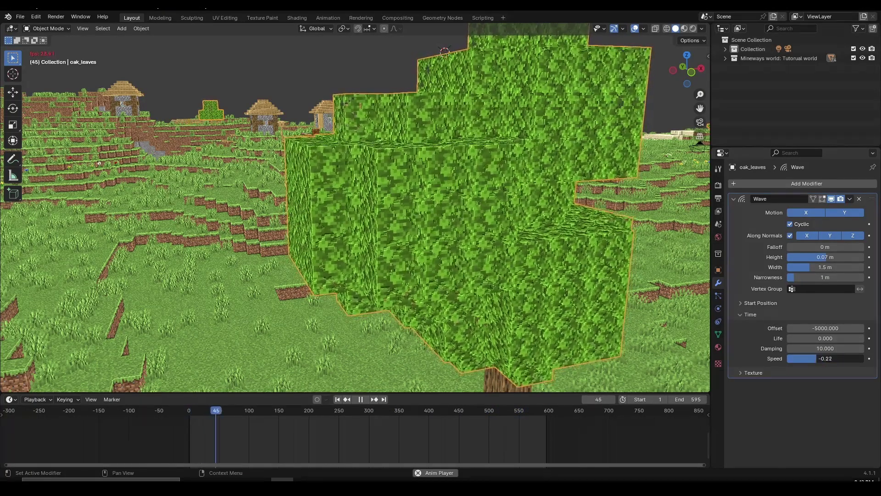
left_click(840, 358)
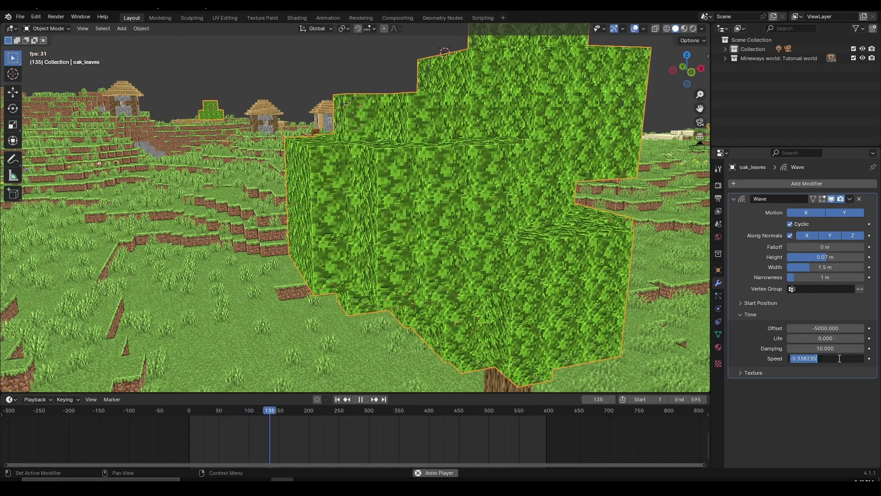
key("Return")
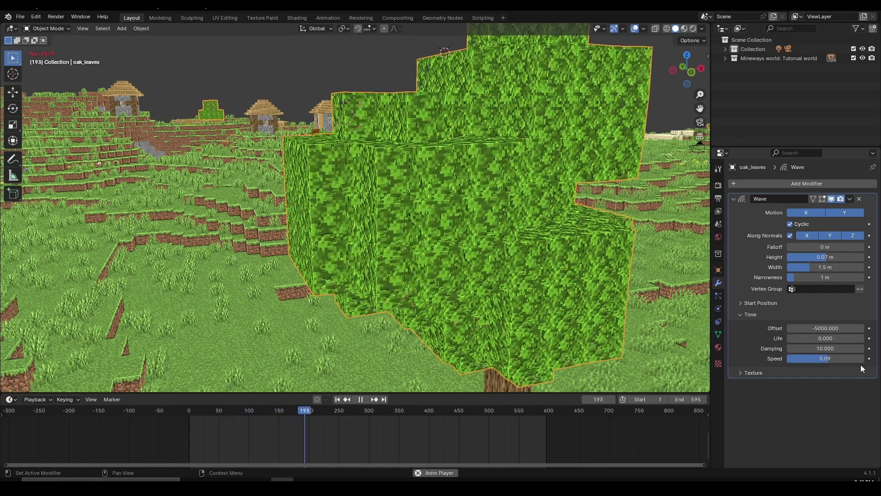
key("shift+grave")
key("w")
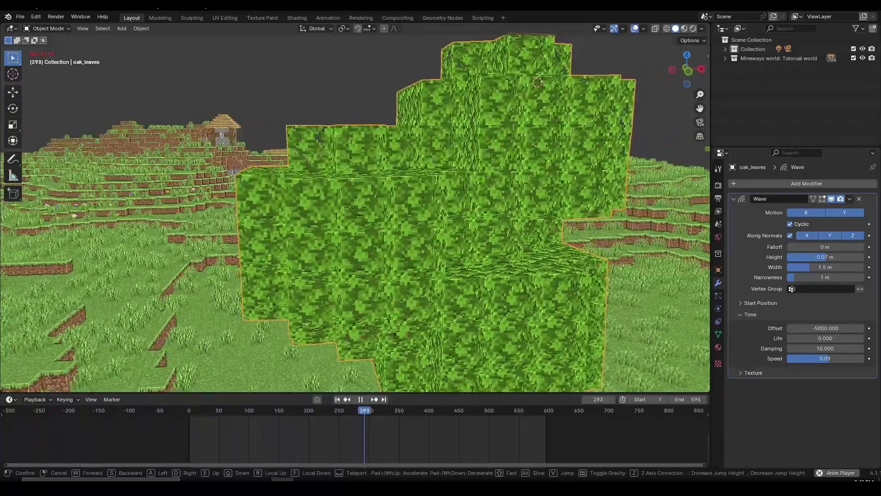
left_click(356, 209)
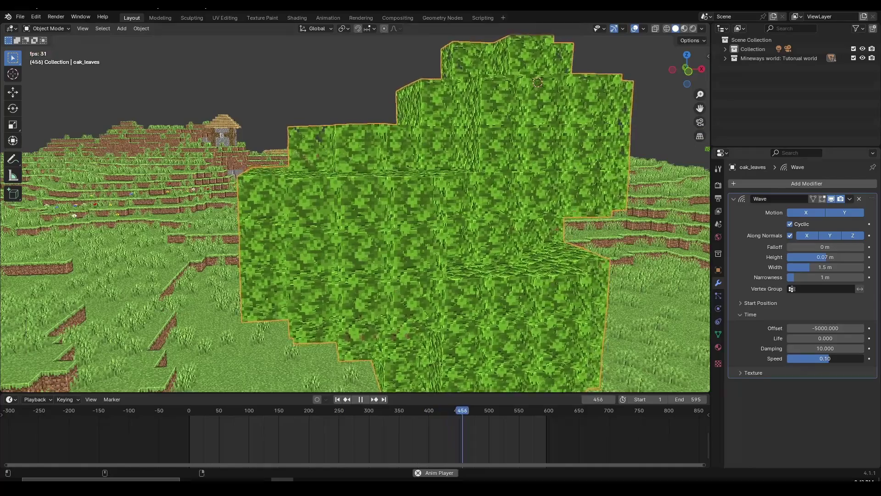
- Try higher wave speeds on the oak leaves and return the Wave modifier's speed to 0.09
left_click_drag(825, 358, 835, 359)
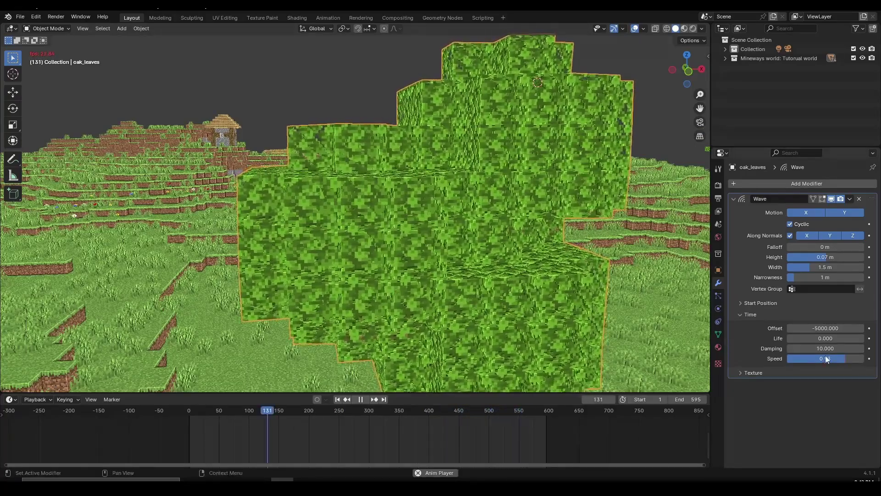
left_click(819, 359)
type(".09")
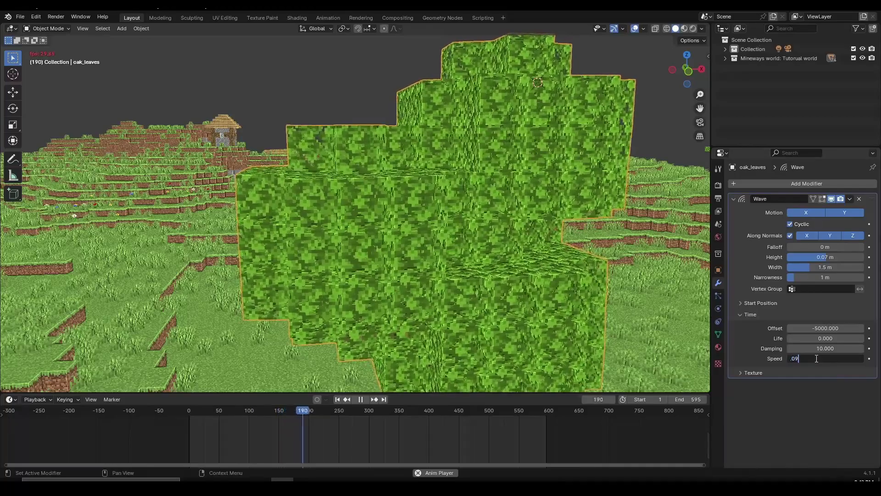
key("Return")
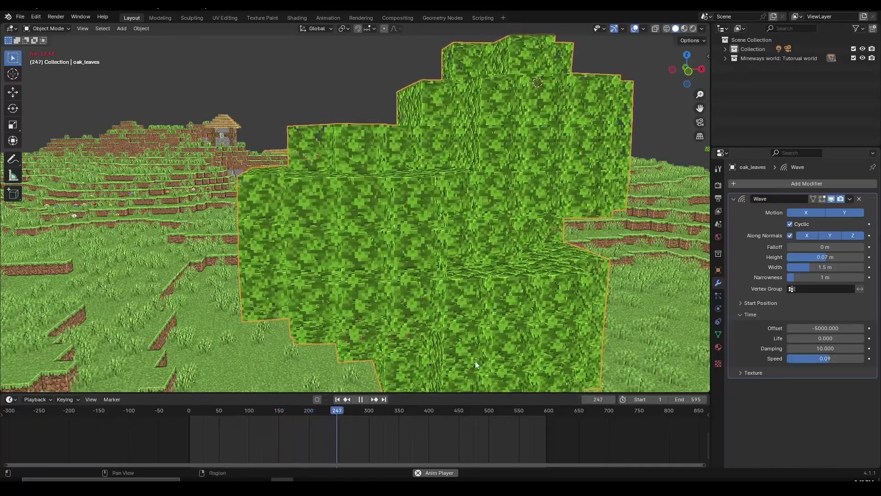
- Stop the playback, view the oak trees from several distances, and select the grass across the terrain
key("space")
scroll(443, 288, "down", 6)
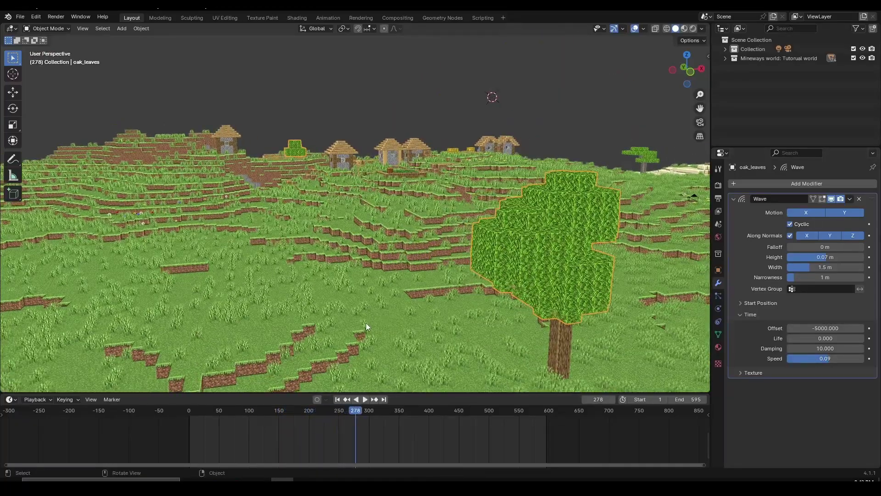
key("shift+grave")
key("w")
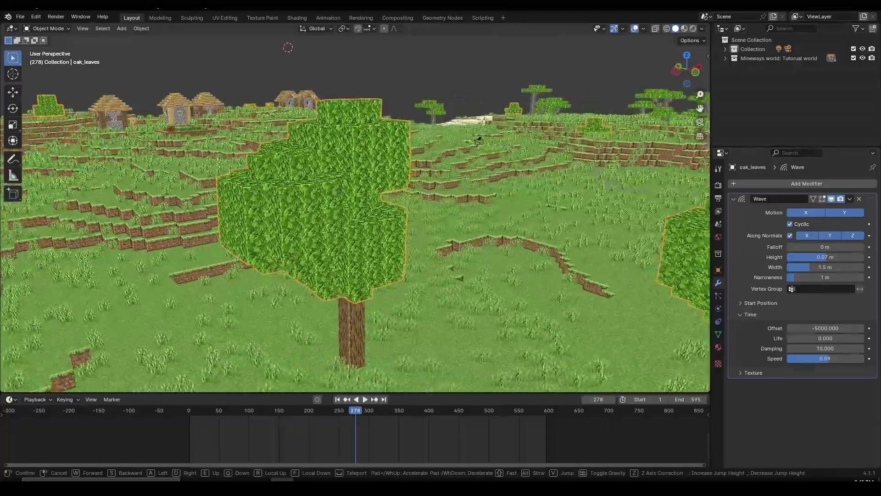
left_click(534, 307)
left_click(412, 290)
scroll(412, 290, "down", 5)
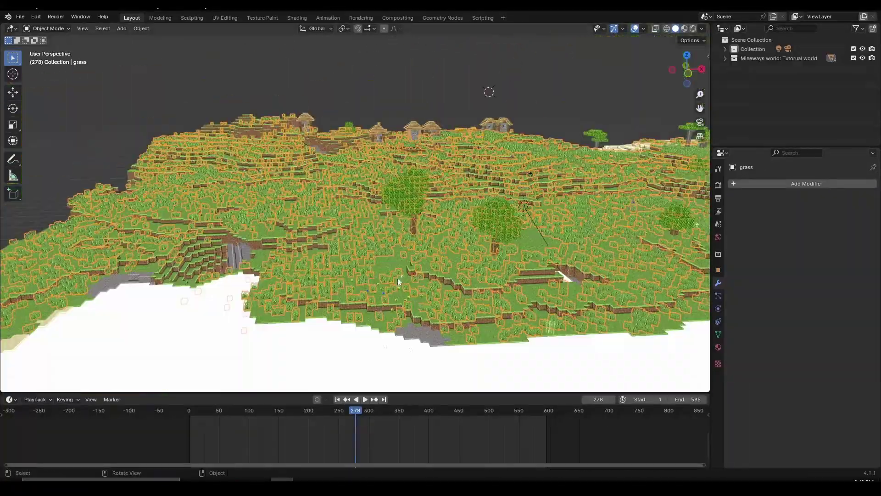
key("shift+grave")
key("w")
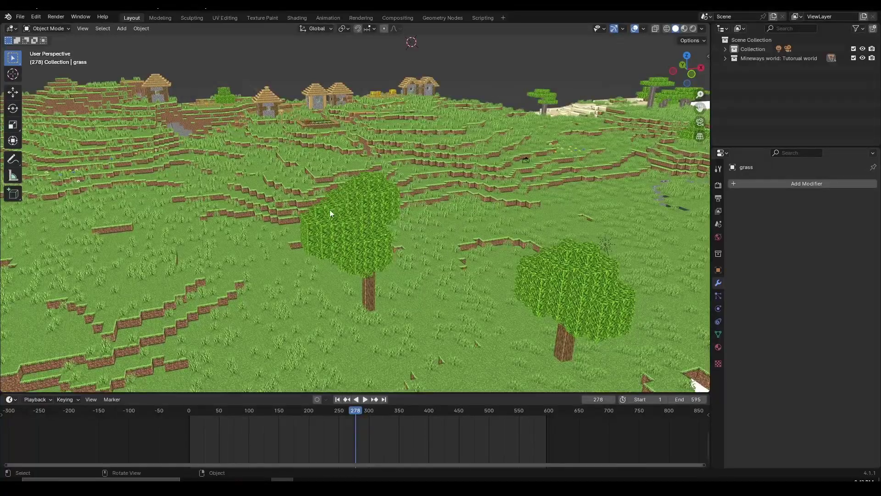
- Select the oak leaves, replay the animation to check their motion closer up, and stop the playback
left_click(340, 209)
key("space")
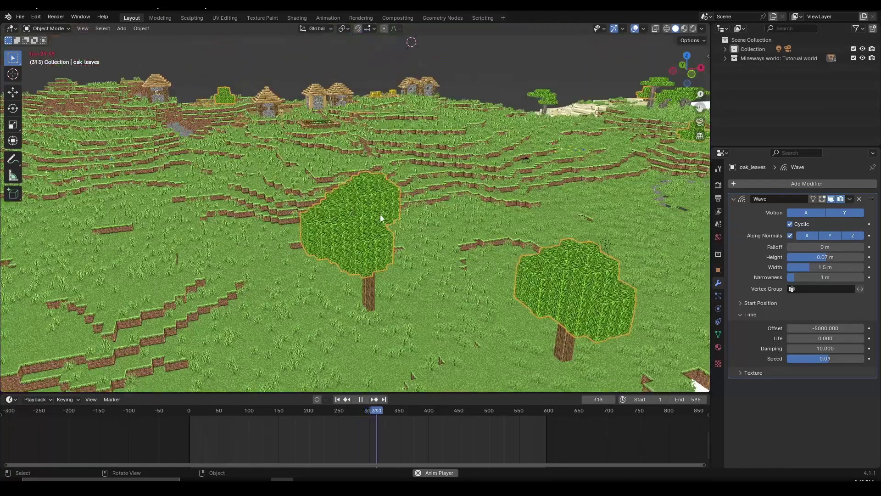
scroll(381, 213, "up", 3)
key("space")
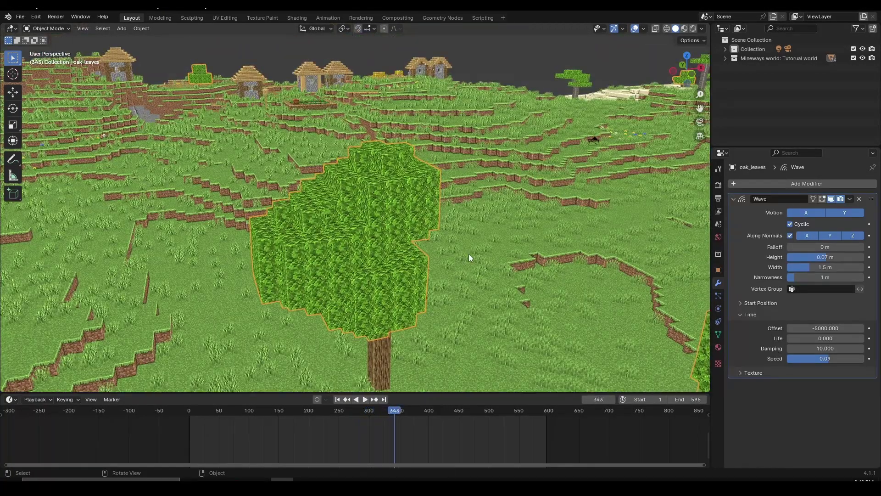
- Select the grass across the terrain together with the dandelions, and check the selection with a cancelled trial move
left_click(463, 256)
middle_click_drag(464, 256, 365, 247)
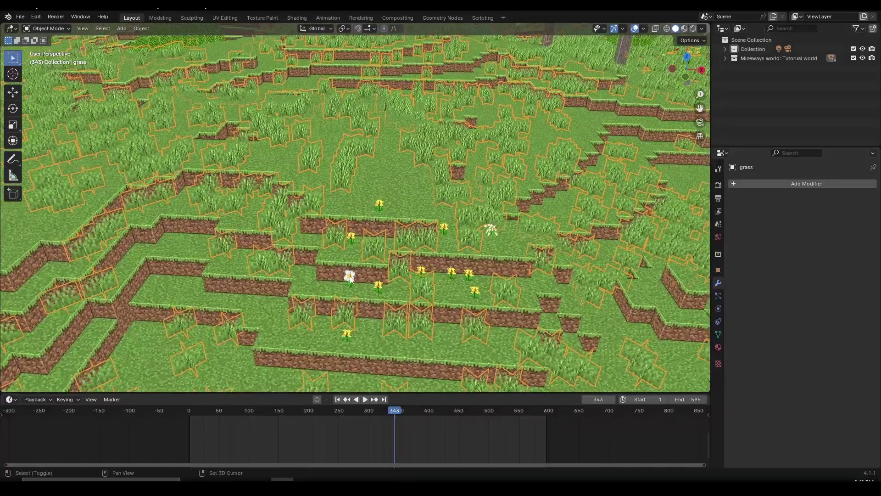
scroll(386, 229, "down", 10)
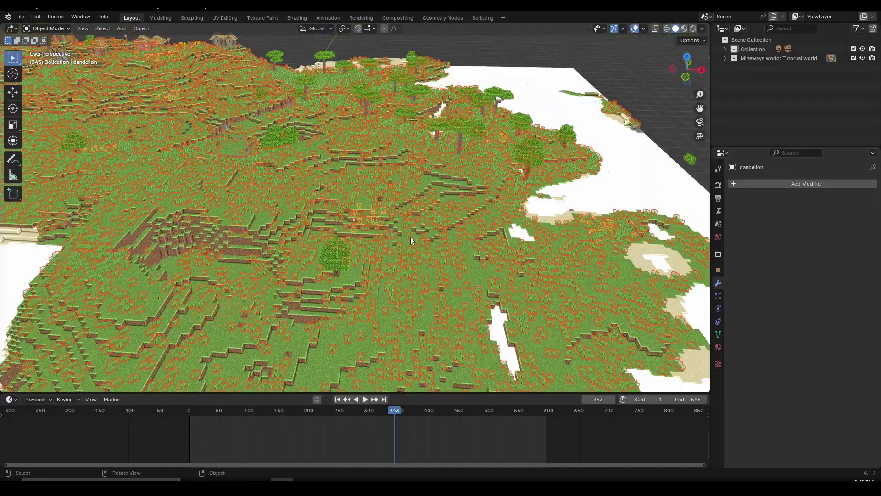
middle_click_drag(239, 262, 358, 250, "shift")
key("g")
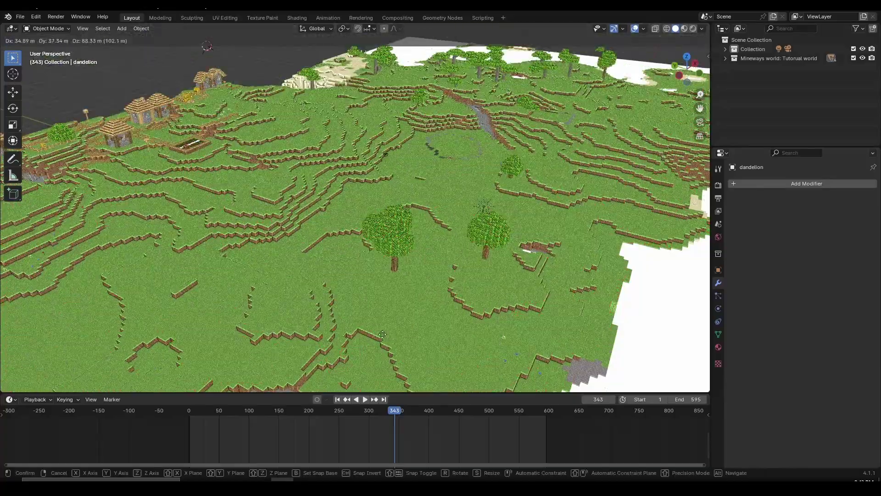
right_click(390, 249)
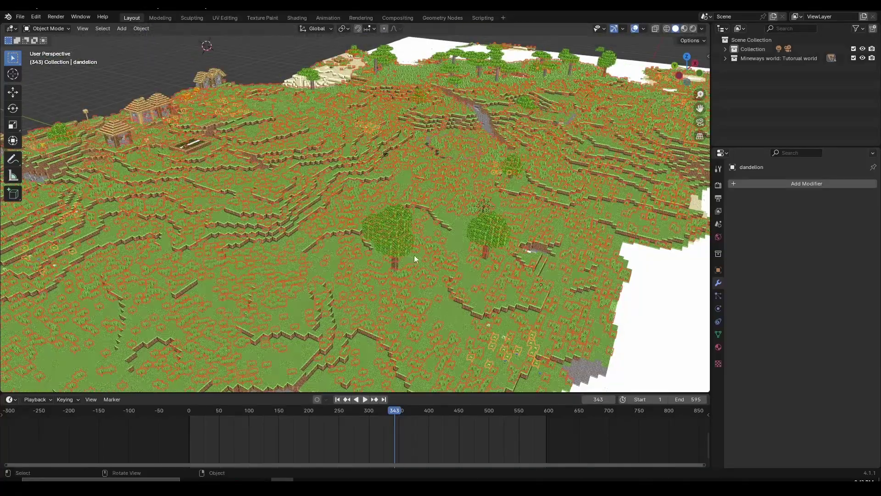
- Add the forest's oak leaves and birch leaves to the plant selection, and check it with a cancelled trial move
scroll(415, 255, "down", 4)
middle_click_drag(454, 294, 338, 269, "shift")
middle_click_drag(473, 316, 411, 233, "shift")
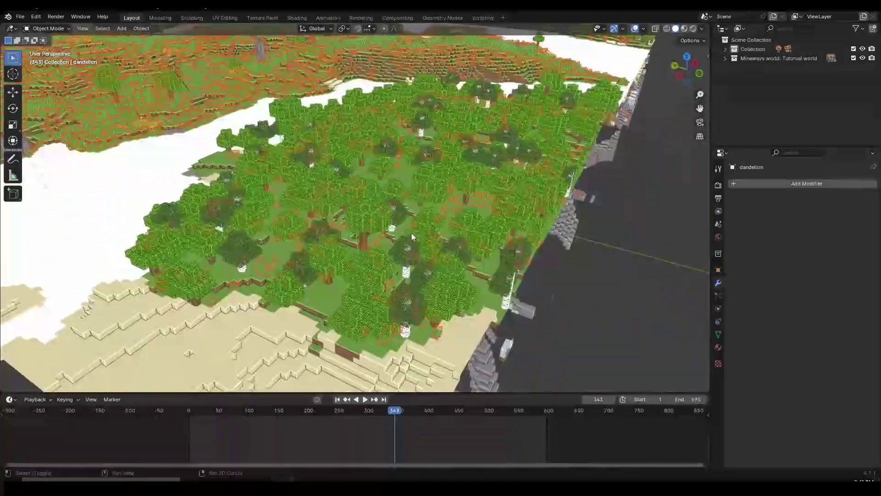
key("g")
middle_click_drag(303, 246, 334, 236, "shift")
scroll(335, 236, "up", 4)
left_click(356, 212, "shift")
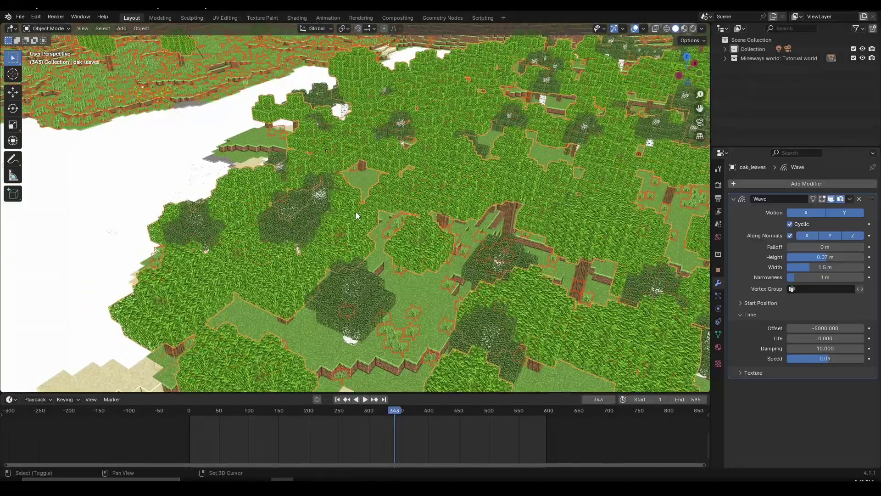
left_click(310, 216, "shift")
key("g")
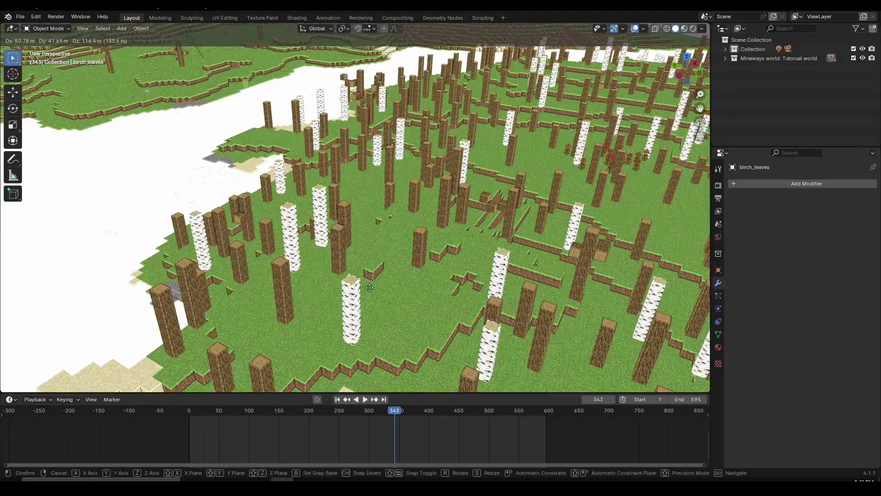
right_click(344, 243)
- Add the cornflowers to the selection and make the oak leaves the active object by selecting them last
scroll(344, 243, "down", 7)
middle_click_drag(344, 243, 500, 246)
scroll(416, 256, "up", 5)
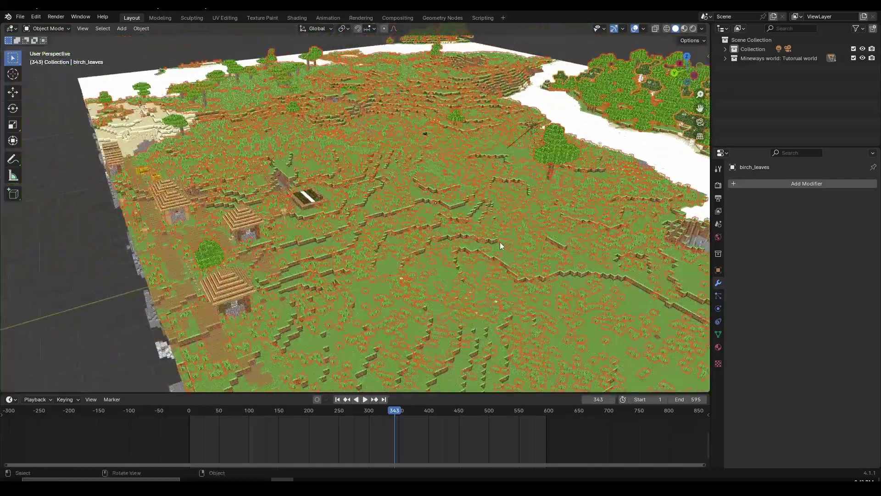
key("g")
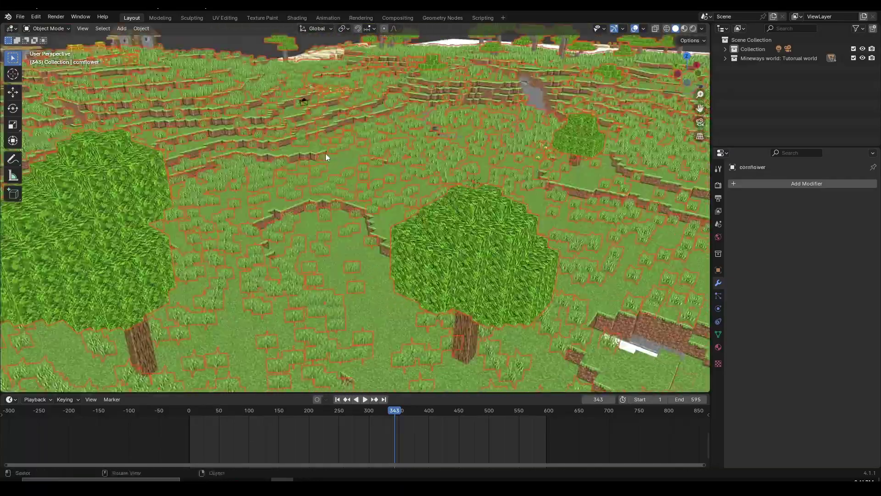
scroll(325, 153, "down", 3)
middle_click_drag(384, 222, 420, 219, "shift")
scroll(420, 219, "up", 4)
left_click(388, 199, "shift")
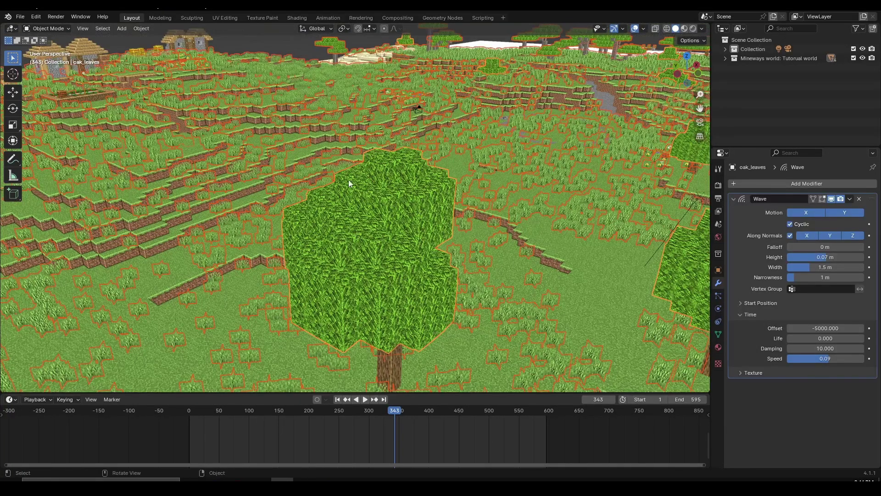
- Copy the oak leaves' Wave modifier to all the other selected plants with Copy Modifiers
middle_click_drag(312, 253, 371, 216)
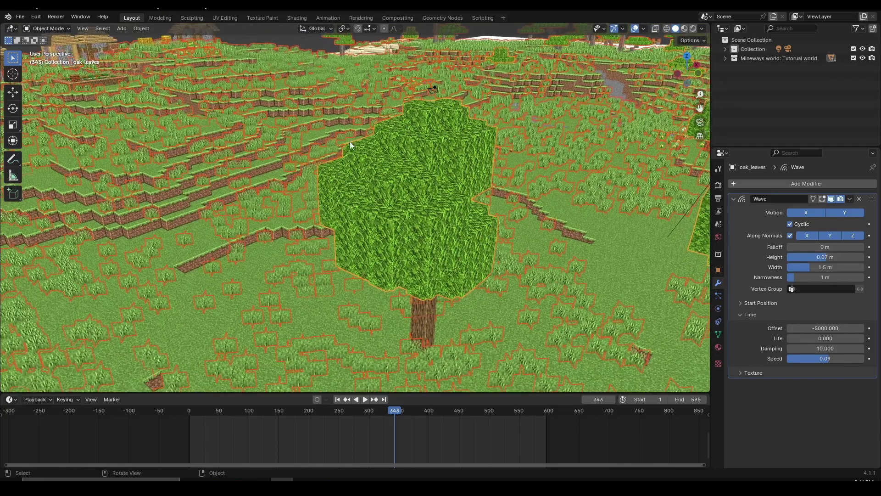
middle_click_drag(350, 145, 301, 259)
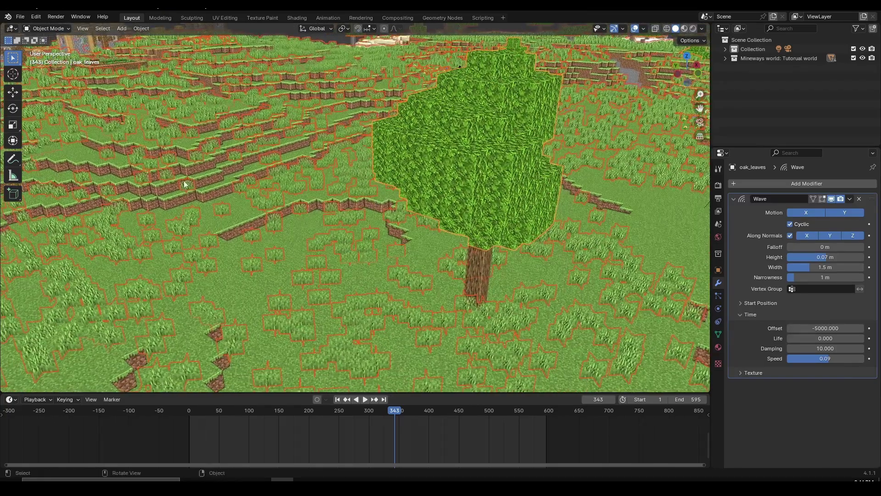
middle_click_drag(319, 198, 408, 215)
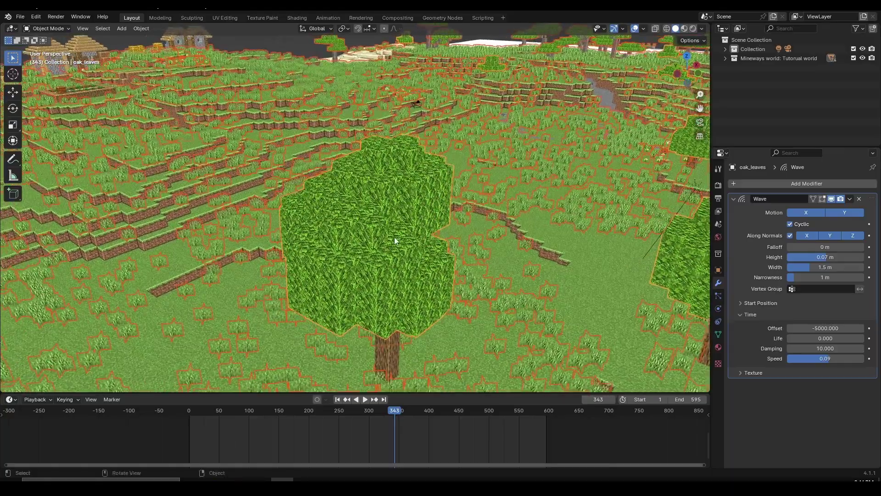
middle_click_drag(395, 238, 395, 234)
key("g")
right_click(332, 198)
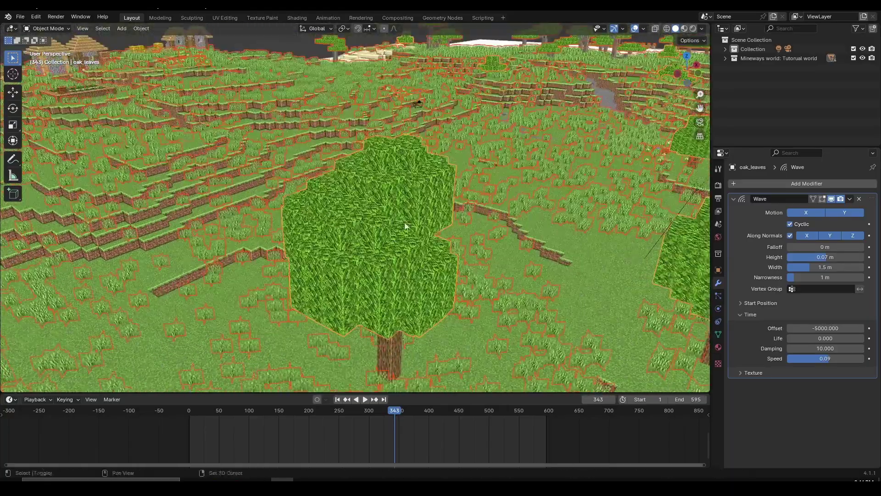
scroll(404, 222, "up", 10)
scroll(356, 194, "down", 10)
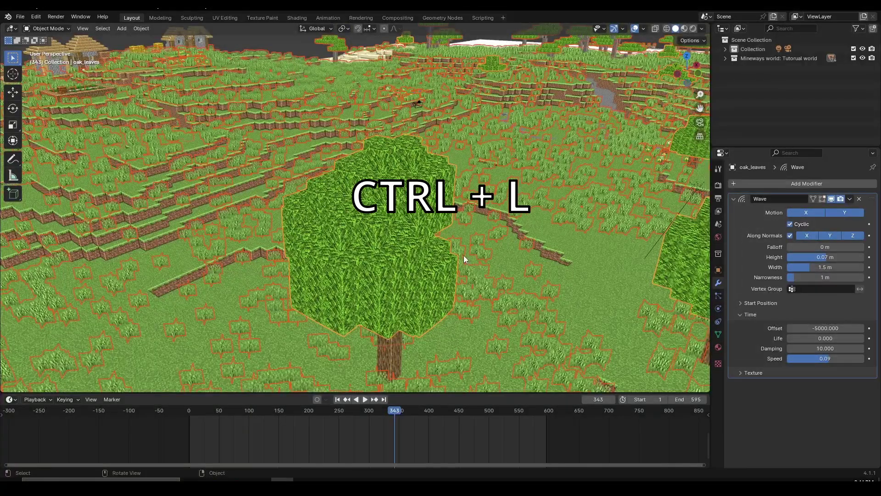
key("ctrl+l")
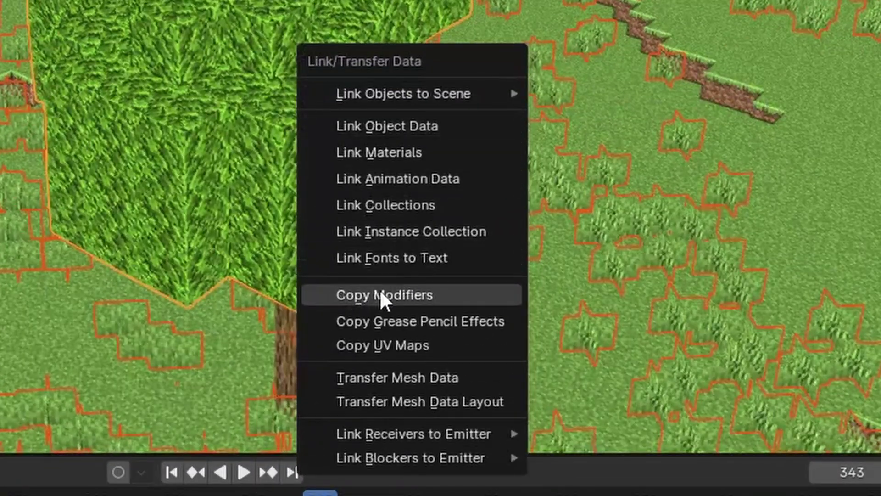
left_click(340, 296)
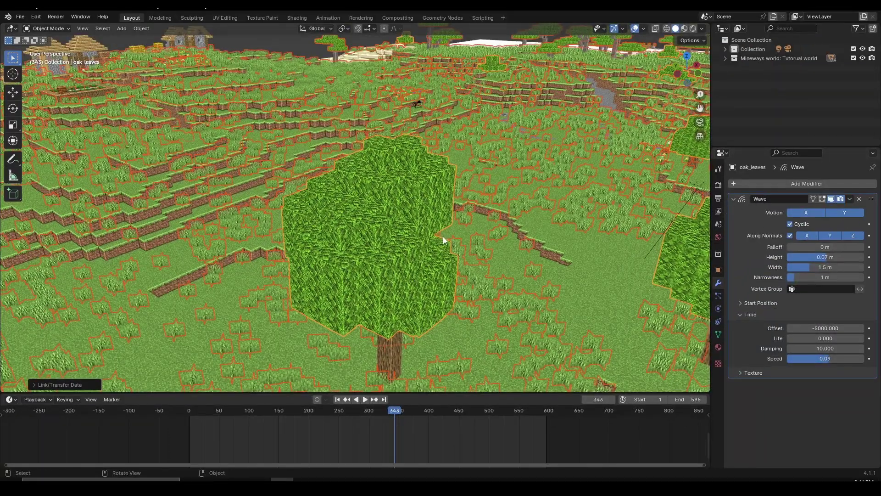
- Play the animation and fly through the terrain to examine the motion of the grass up close and from afar
key("shift+grave")
key("w")
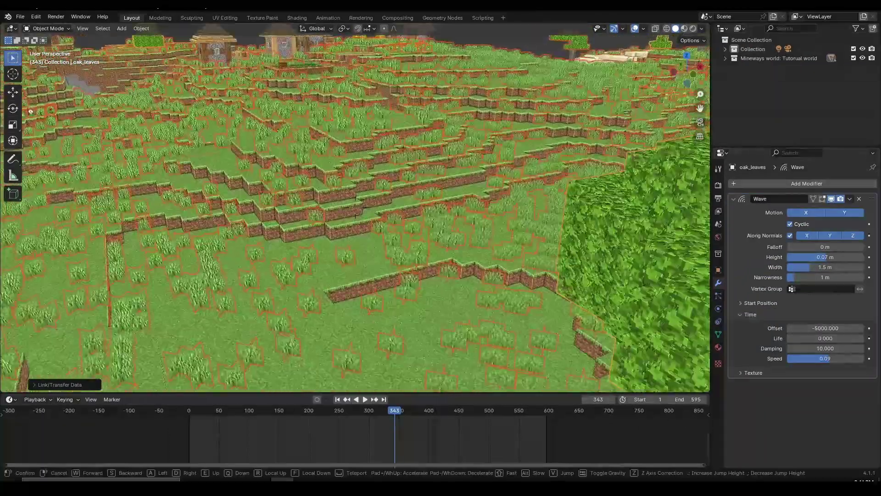
left_click(442, 236)
key("space")
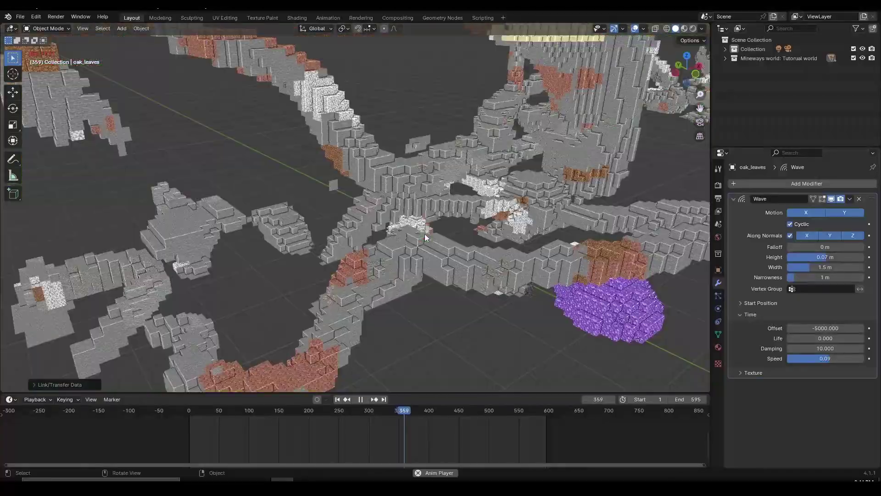
key("shift+grave")
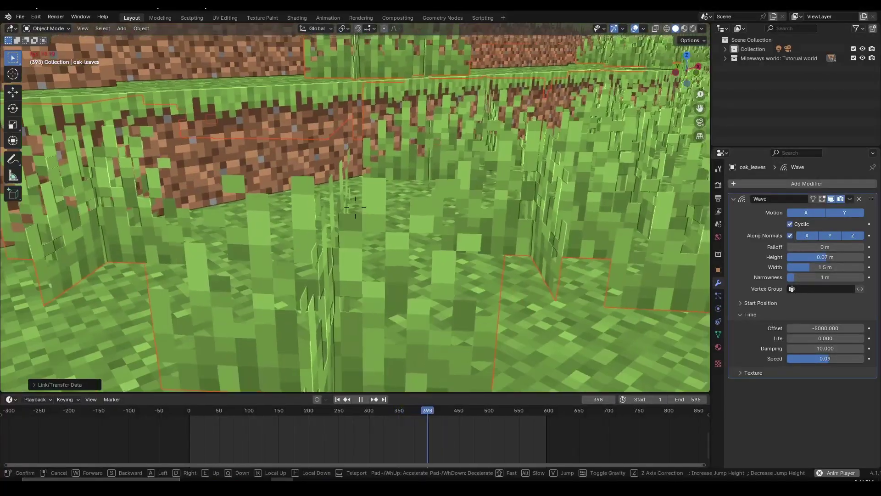
key("s")
left_click(419, 233)
middle_click_drag(419, 233, 425, 240)
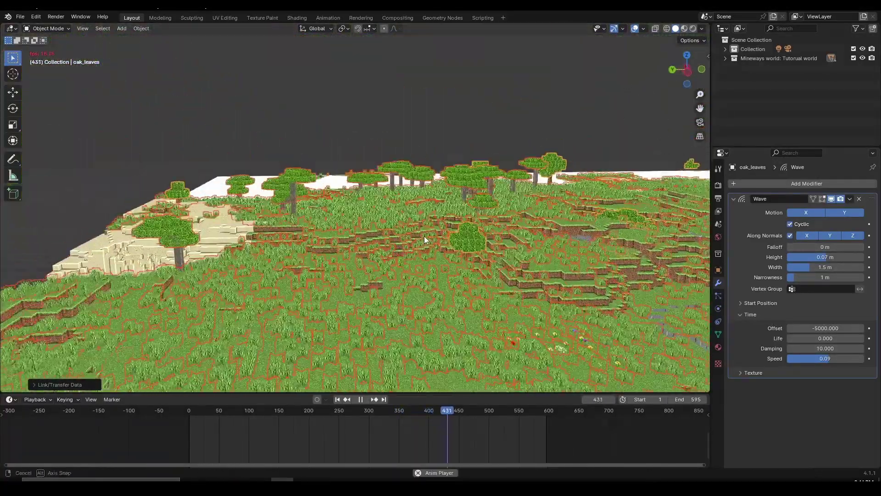
scroll(424, 240, "up", 4)
- Fly down towards the flower patch during playback and deselect all objects
key("shift+grave")
key("w")
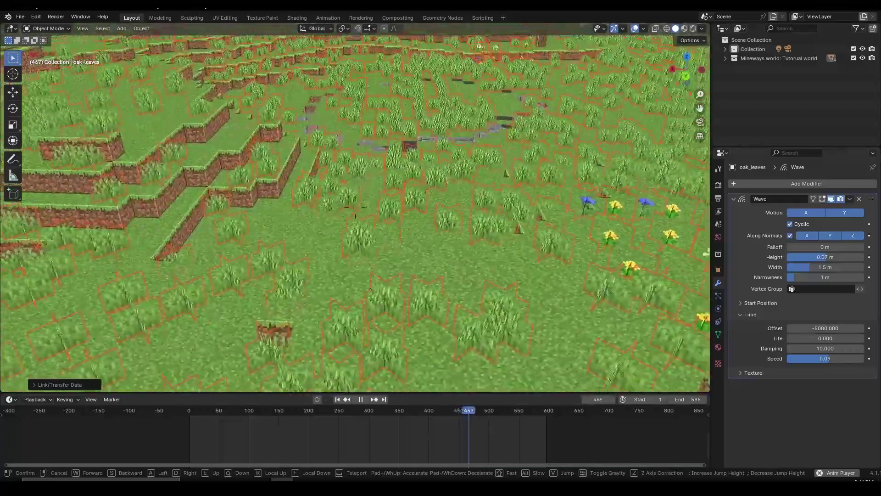
left_click(460, 284)
key("alt+a")
- Examine the motion of the flowers, grass and trees from near and far while the animation plays
scroll(436, 263, "up", 5)
scroll(436, 263, "down", 2)
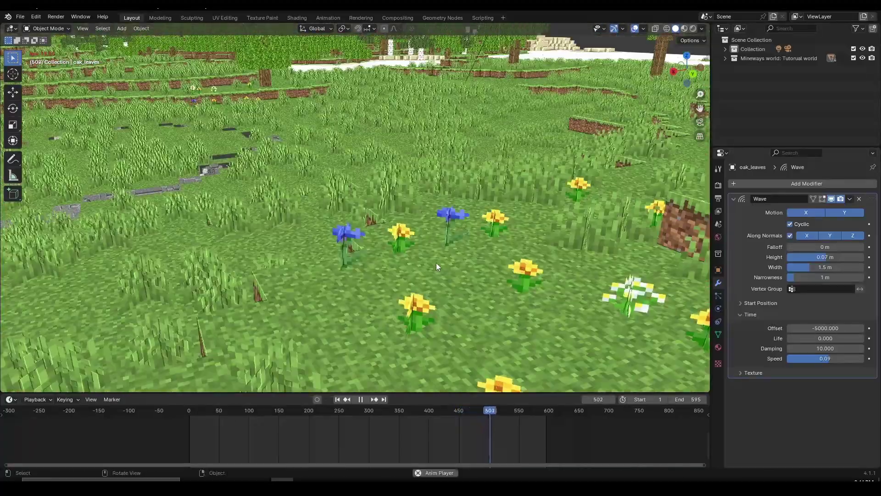
key("shift+grave")
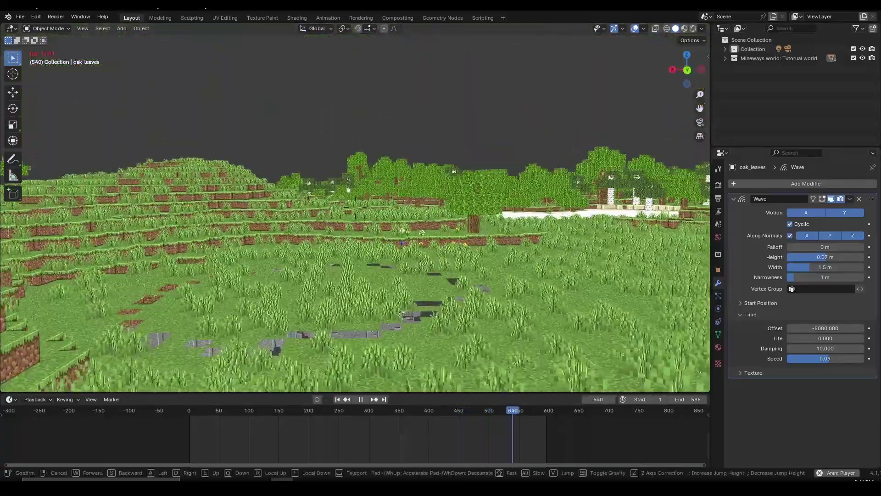
key("w")
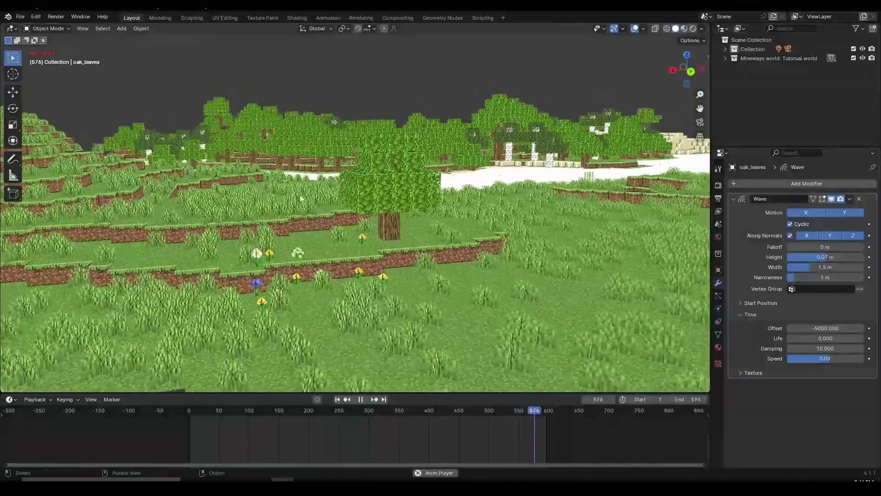
scroll(206, 153, "down", 4)
scroll(608, 207, "down", 4)
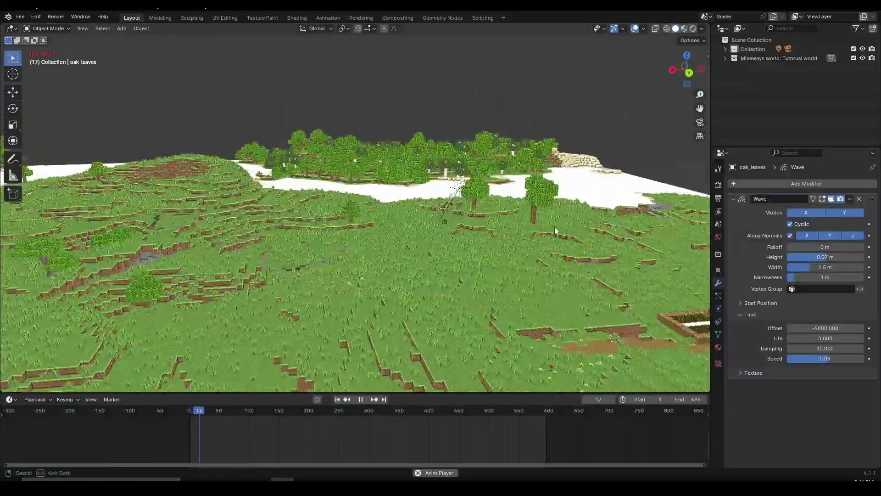
middle_click_drag(554, 227, 476, 252)
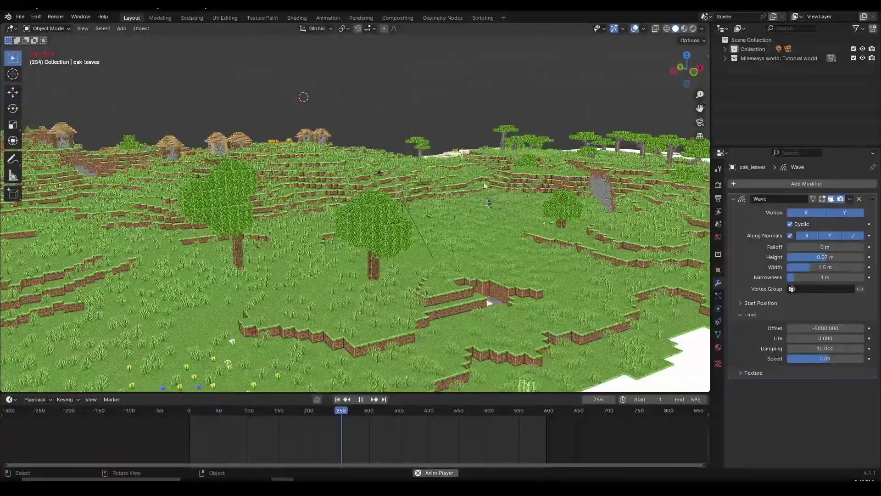
middle_click_drag(458, 206, 415, 210)
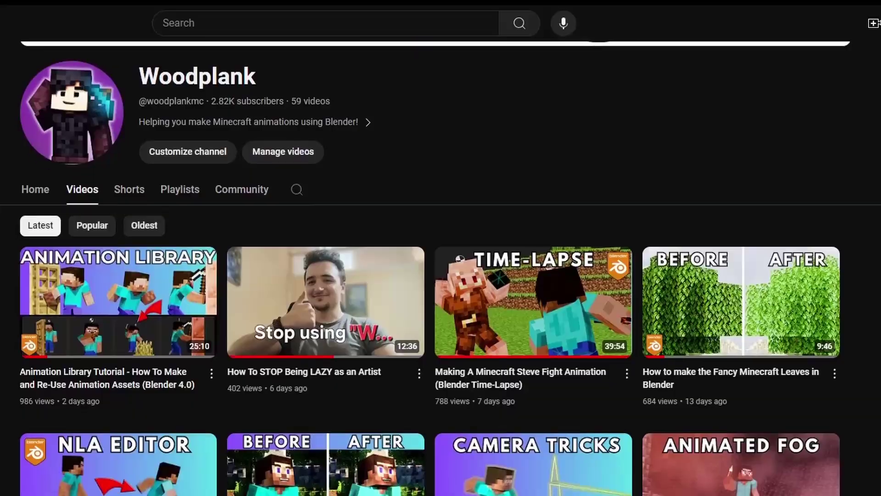
- Switch to YouTube and browse through the Woodplank channel's list of videos
scroll(440, 276, "down", 8)
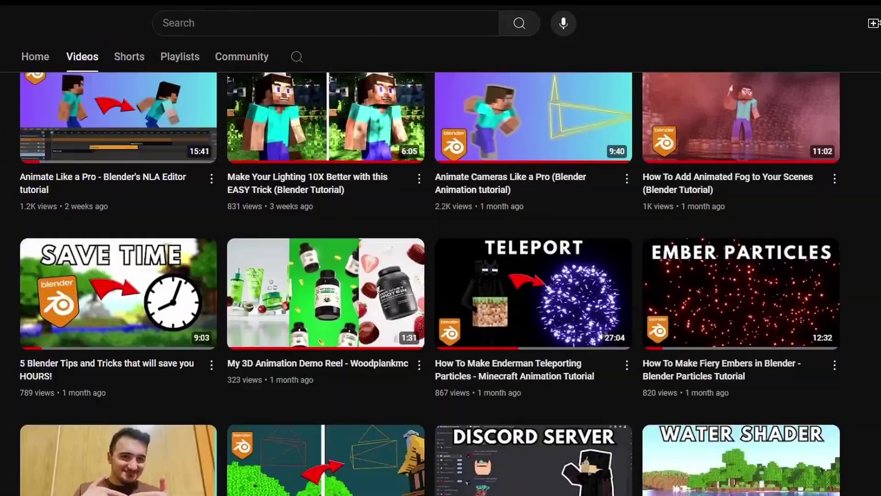
scroll(440, 275, "down", 8)
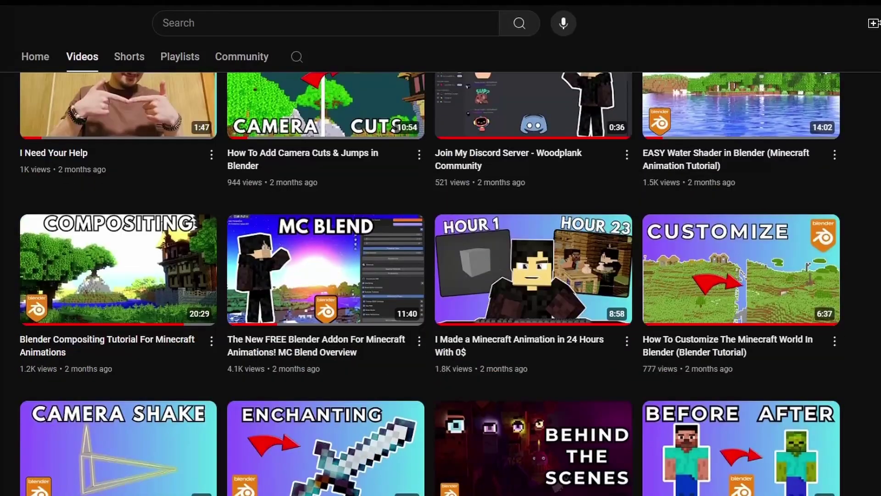
scroll(440, 275, "down", 8)
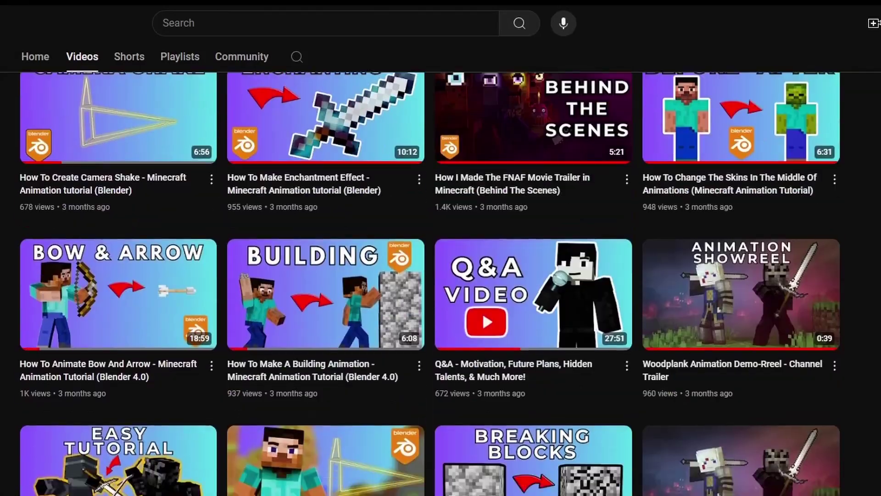
scroll(441, 275, "down", 8)
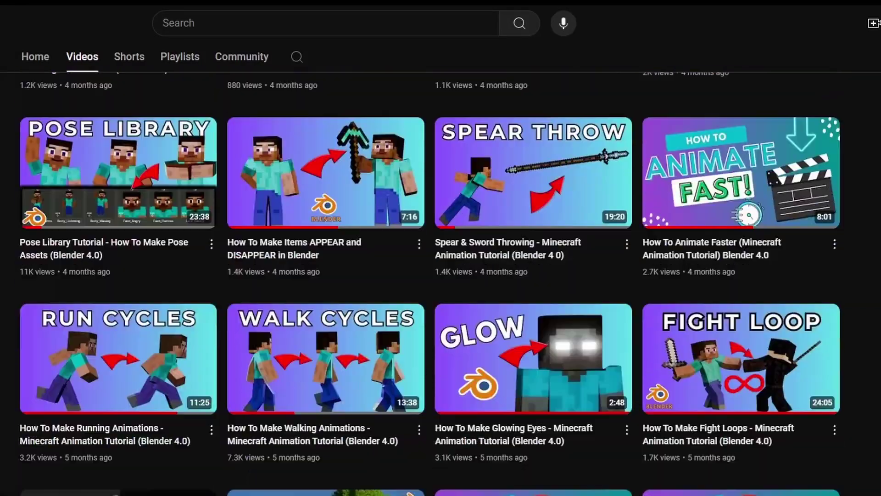
scroll(441, 275, "down", 8)
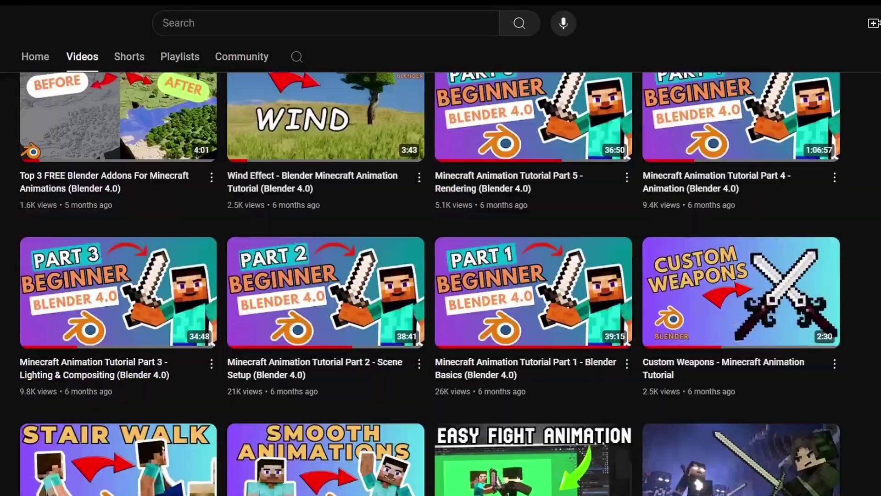
scroll(441, 276, "down", 4)
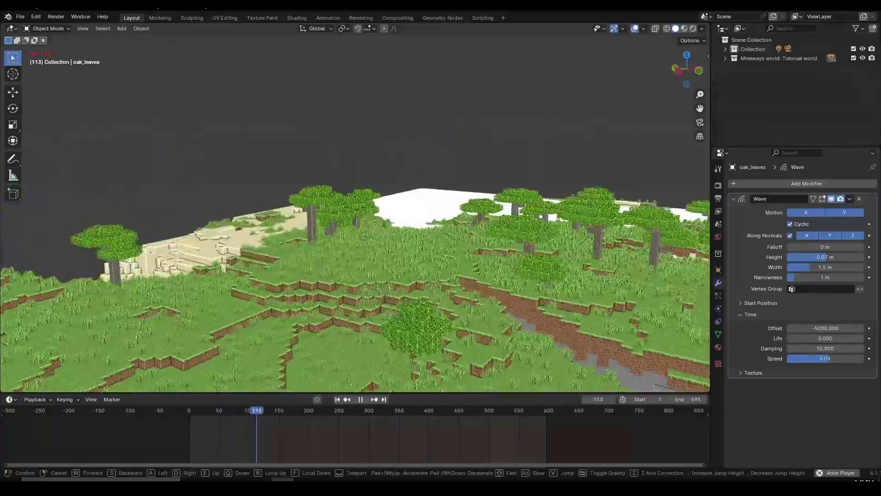
- Return to Blender and fly over the grassland towards the trees to view the plant motion during playback
key("w")
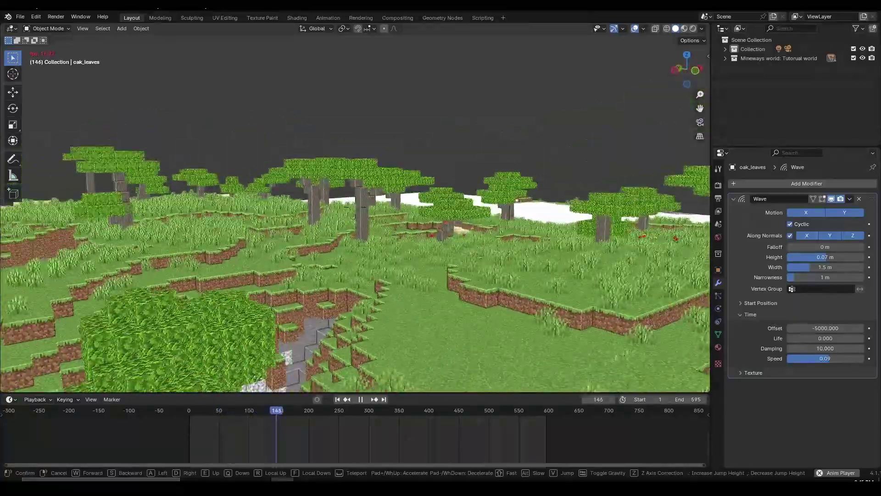